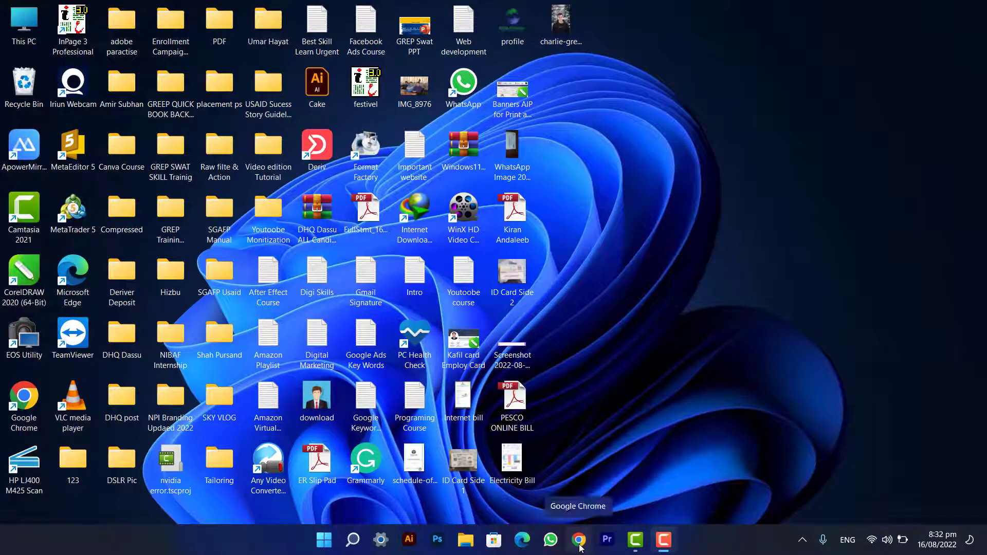
- Preview the original portrait photo stored on the desktop, then close the viewer
{"action": "double_click", "coordinate": [580, 18]}
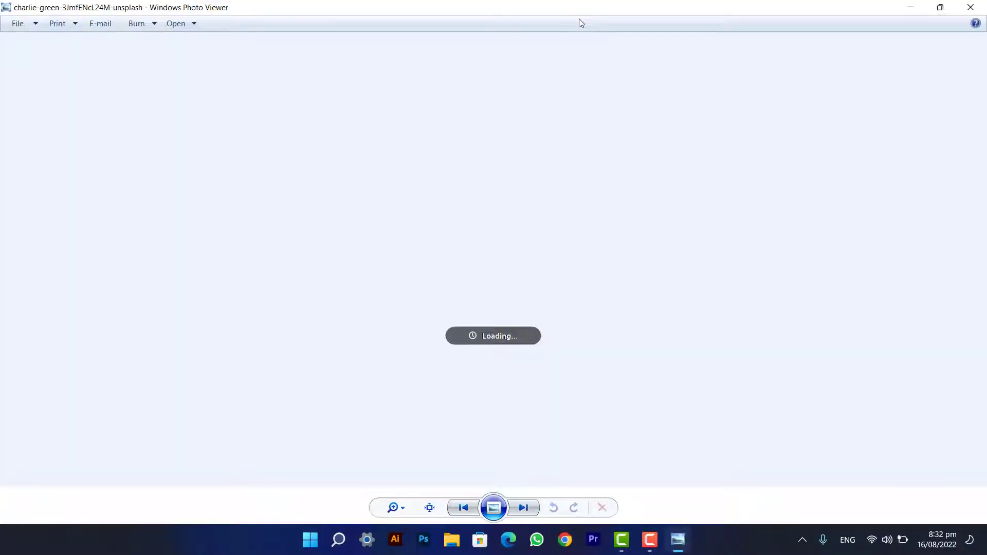
{"action": "left_click", "coordinate": [971, 7]}
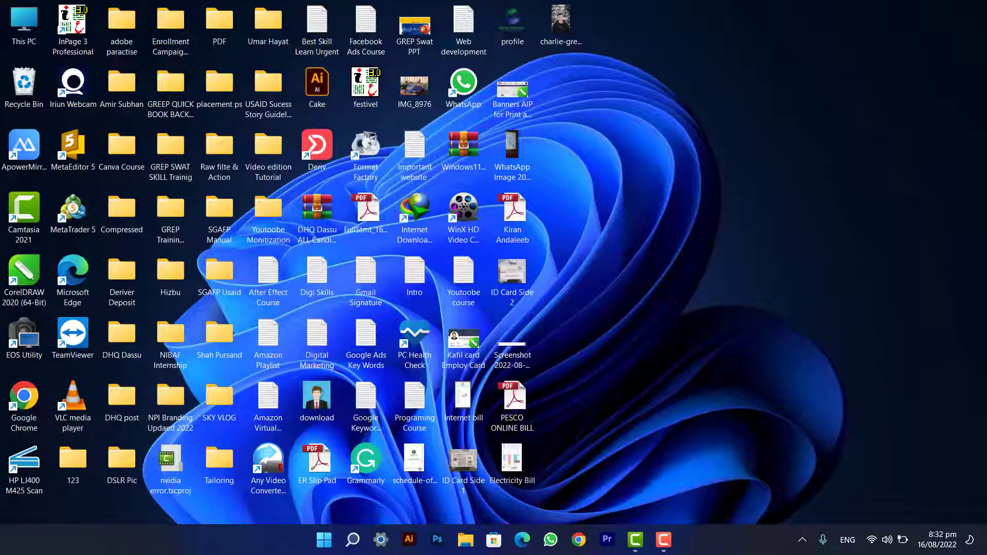
- Switch to Google Chrome with the Person 1 profile, search for "bg remove" and open the remove.bg site
{"action": "left_click", "coordinate": [579, 539]}
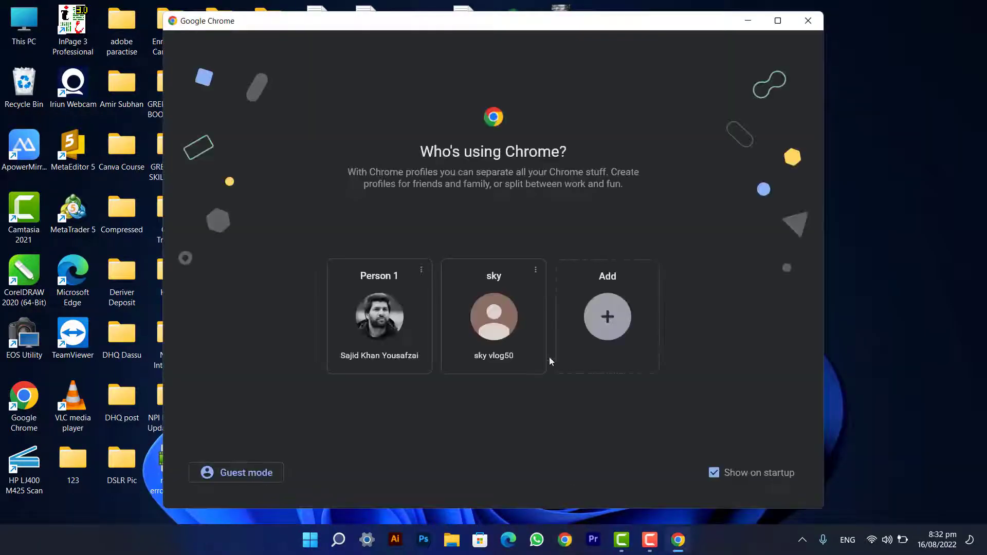
{"action": "left_click", "coordinate": [412, 333]}
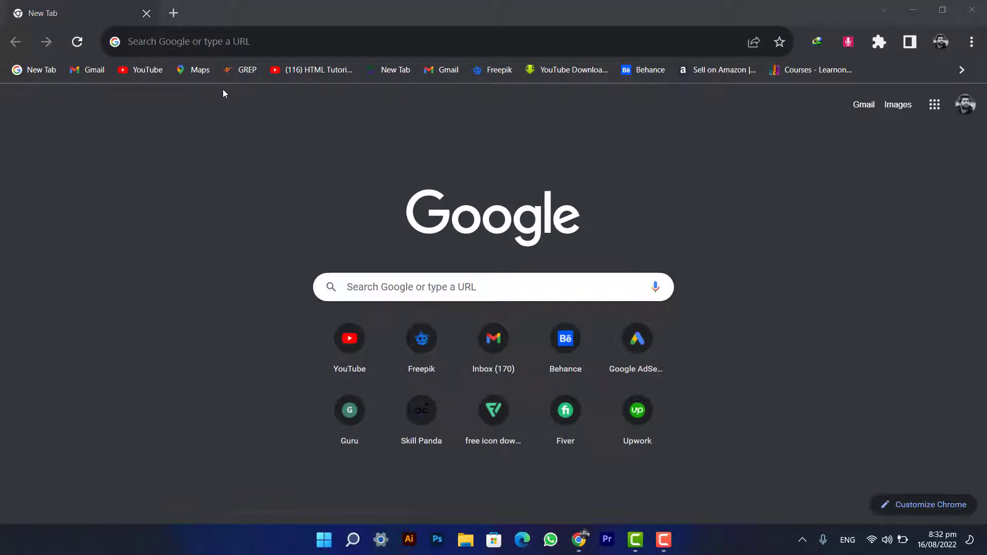
{"action": "left_click", "coordinate": [253, 42]}
{"action": "type", "text": "bg"}
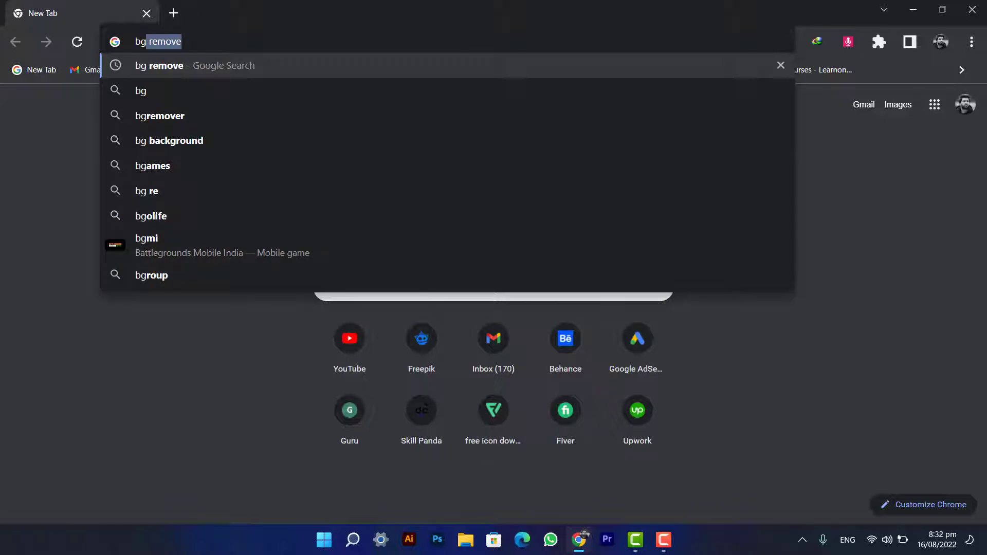
{"action": "left_click", "coordinate": [173, 65]}
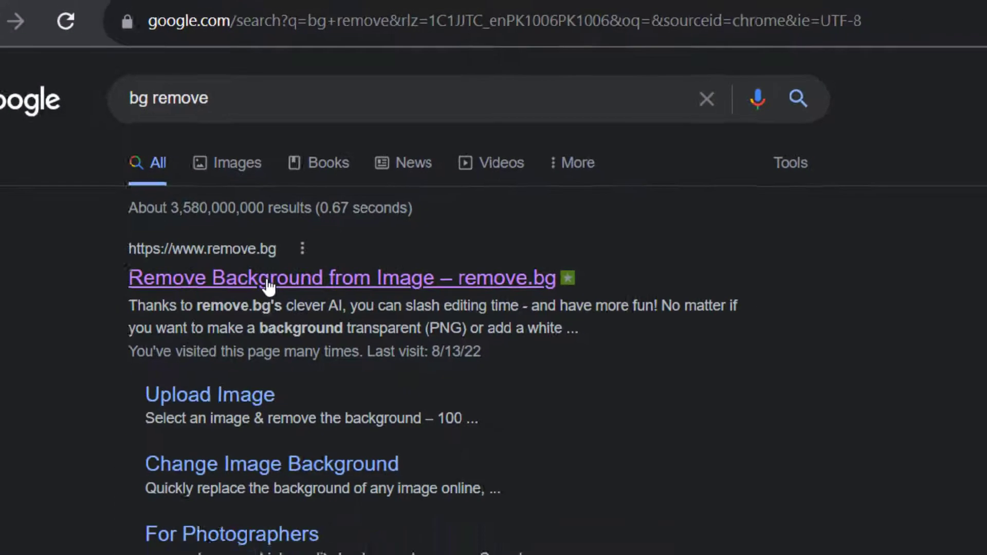
{"action": "left_click", "coordinate": [268, 280]}
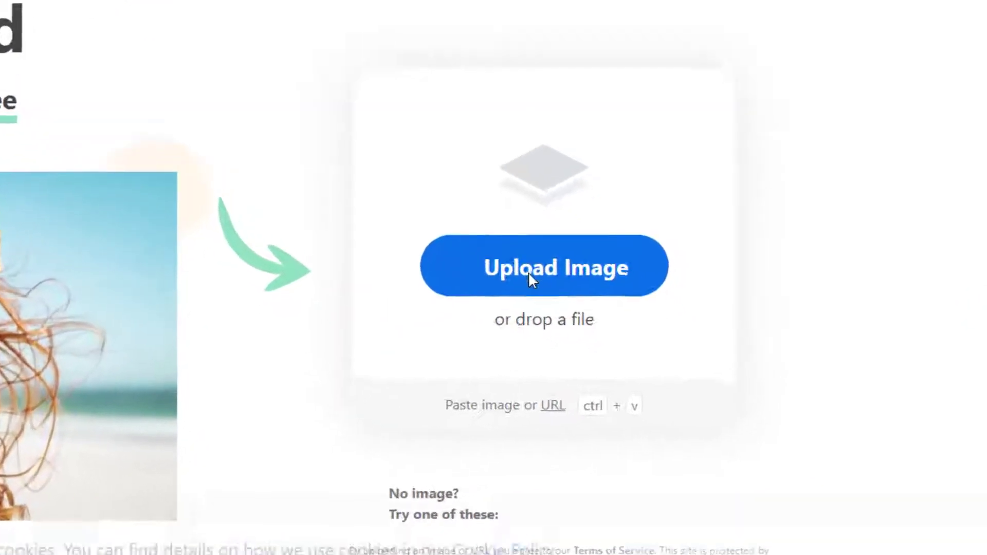
- Upload the original Unsplash portrait photo from the Desktop folder for background removal
{"action": "left_click", "coordinate": [545, 278]}
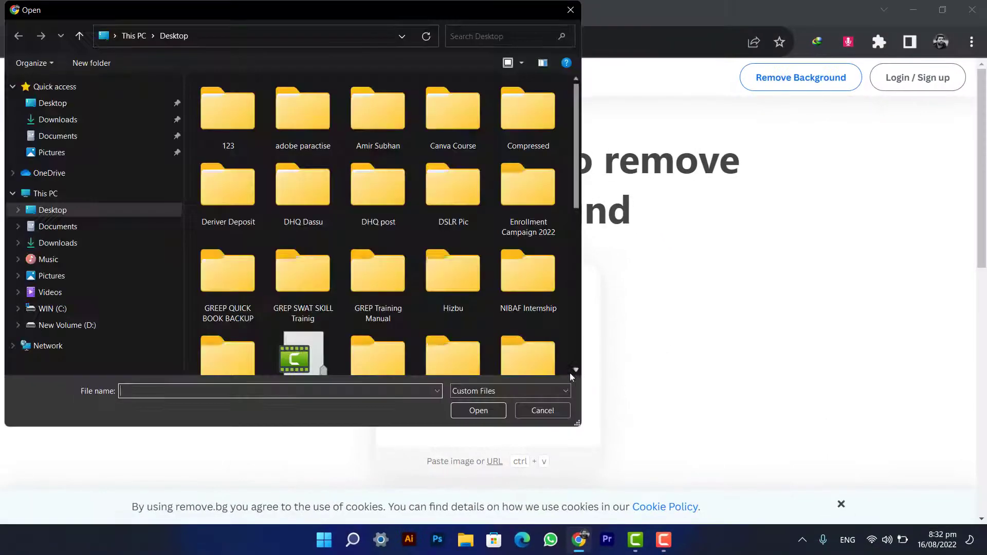
{"action": "scroll", "coordinate": [369, 274], "scroll_direction": "down", "scroll_amount": 10}
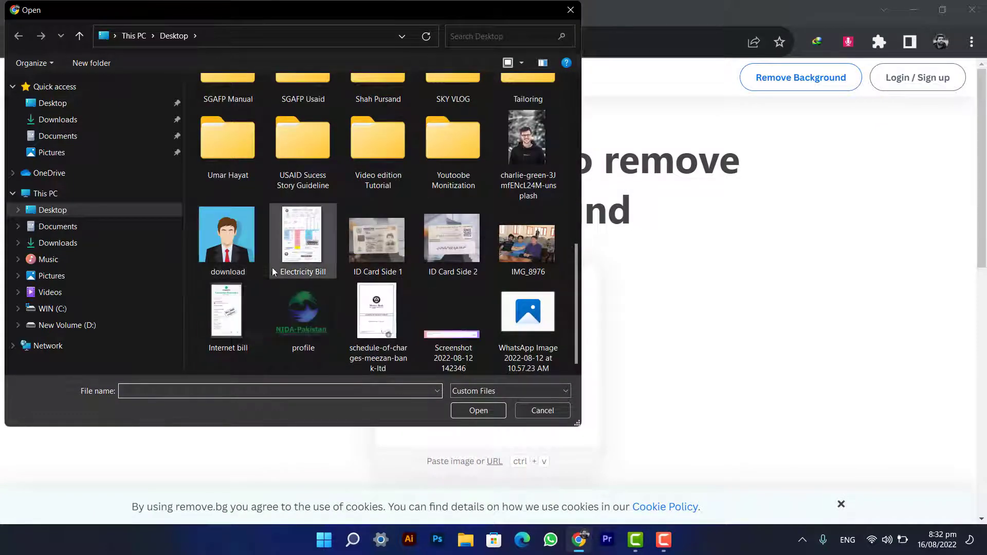
{"action": "left_click", "coordinate": [60, 105]}
{"action": "scroll", "coordinate": [336, 207], "scroll_direction": "down", "scroll_amount": 10}
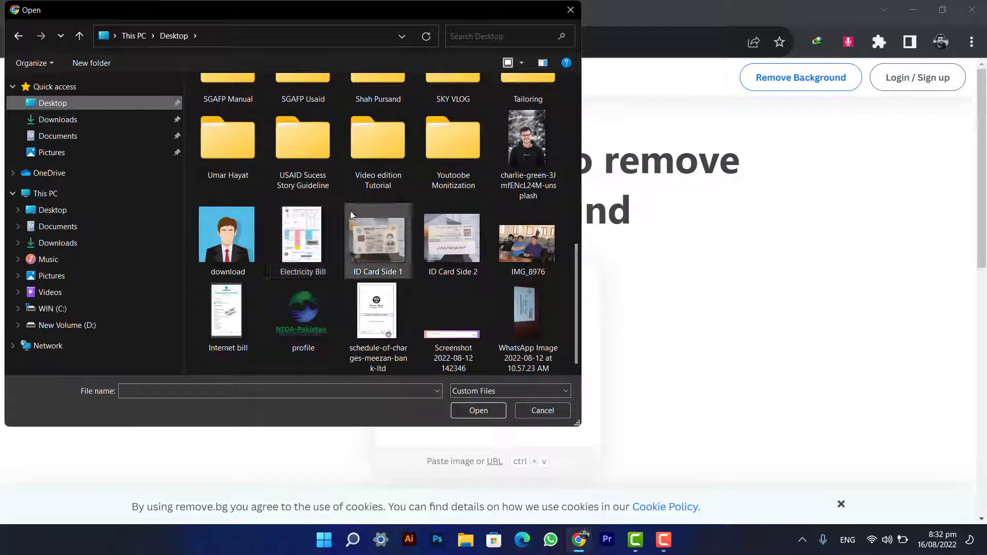
{"action": "left_click", "coordinate": [524, 154]}
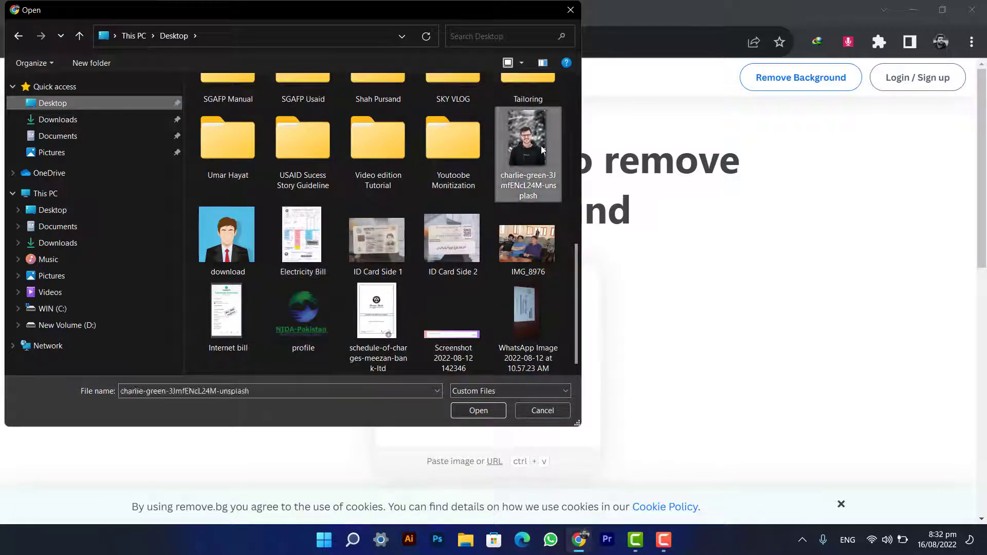
{"action": "left_click", "coordinate": [473, 412]}
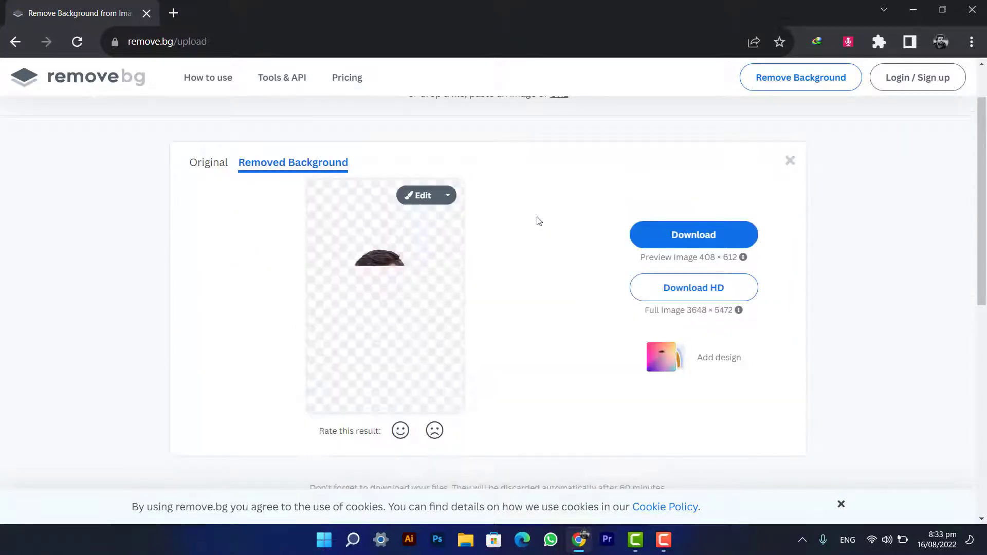
- Download the background-removed preview image (408 × 612) and view the downloaded PNG from its folder
{"action": "left_click", "coordinate": [693, 243]}
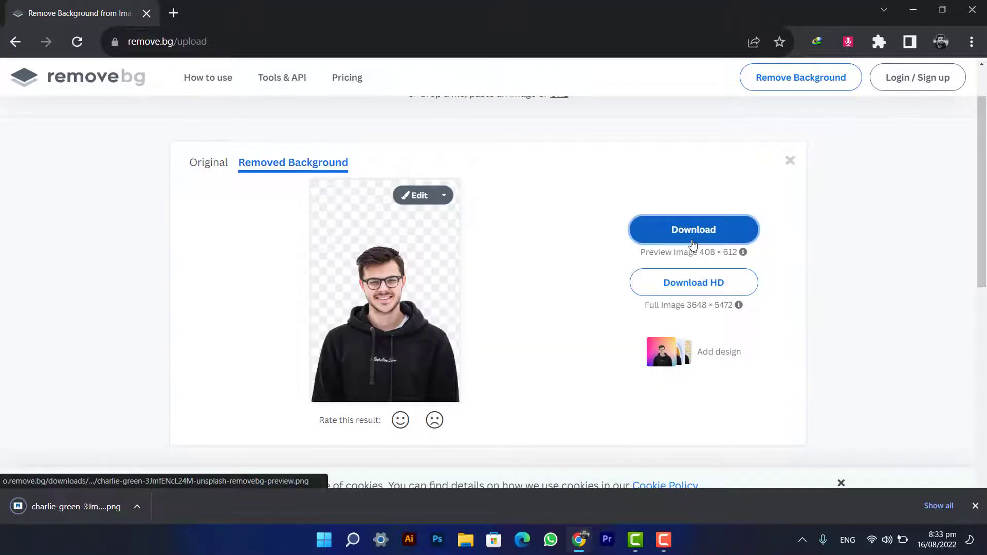
{"action": "left_click", "coordinate": [692, 243]}
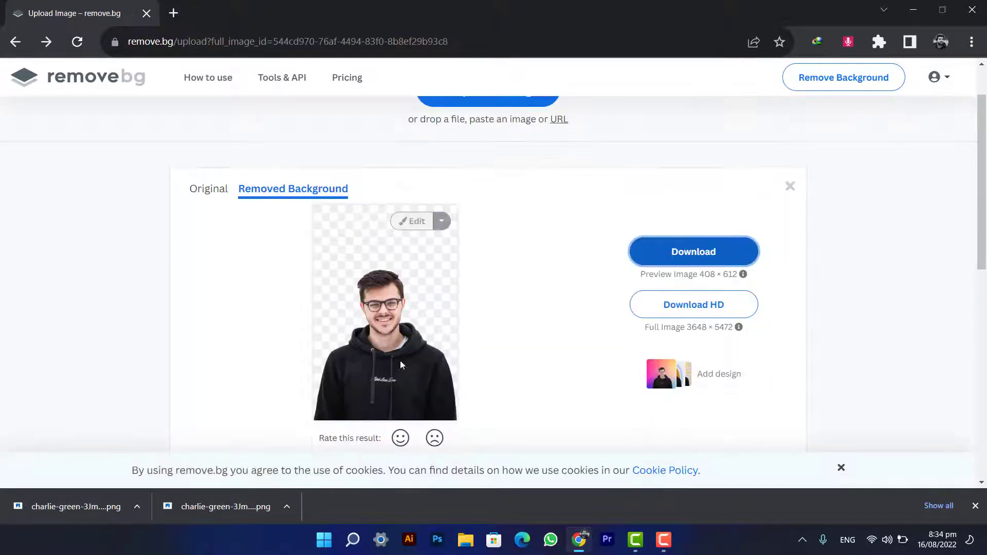
{"action": "right_click", "coordinate": [104, 511]}
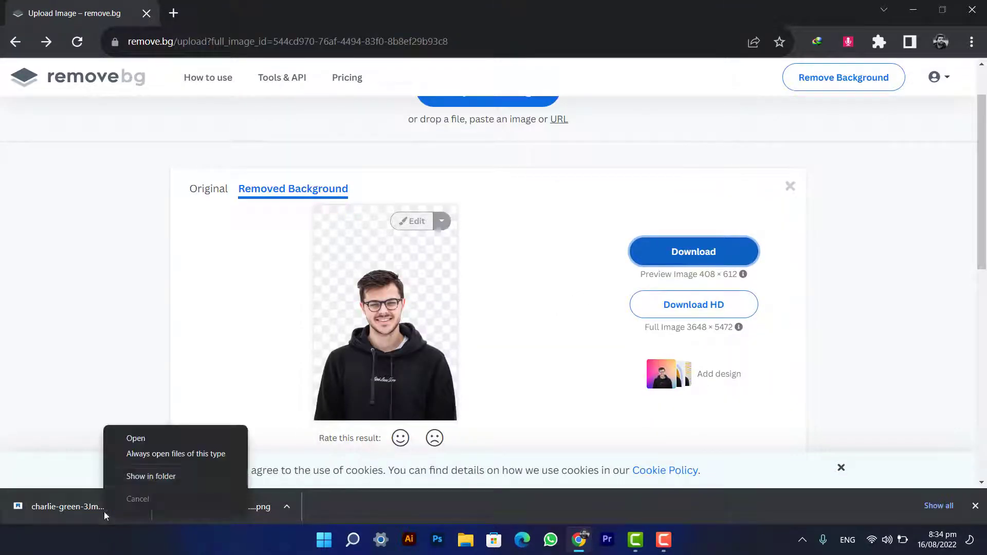
{"action": "left_click", "coordinate": [139, 470]}
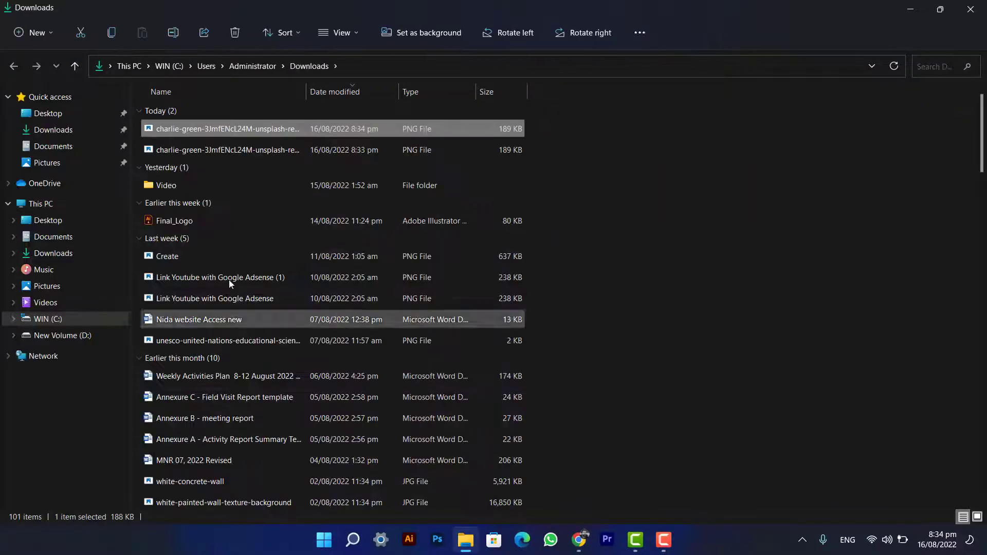
{"action": "double_click", "coordinate": [189, 130]}
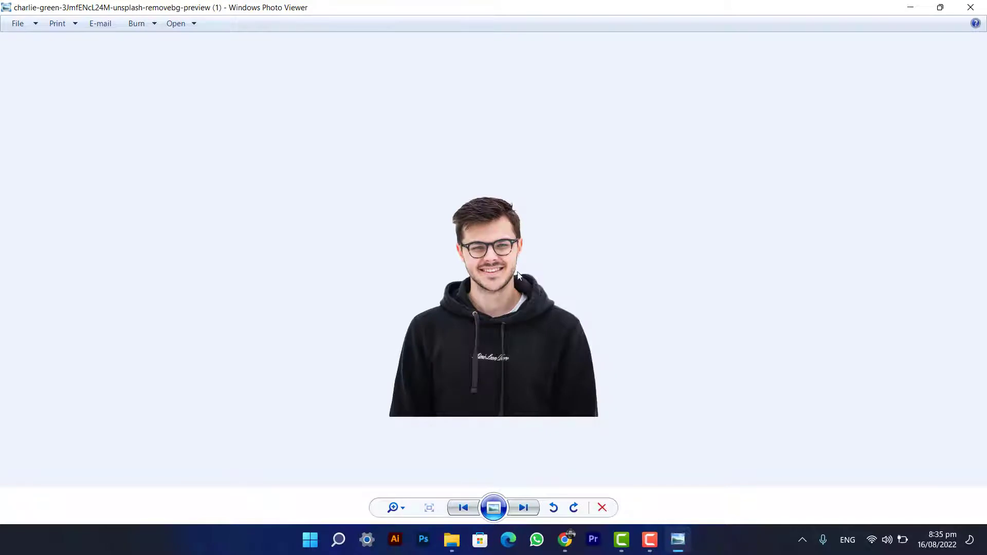
{"action": "left_click", "coordinate": [971, 7]}
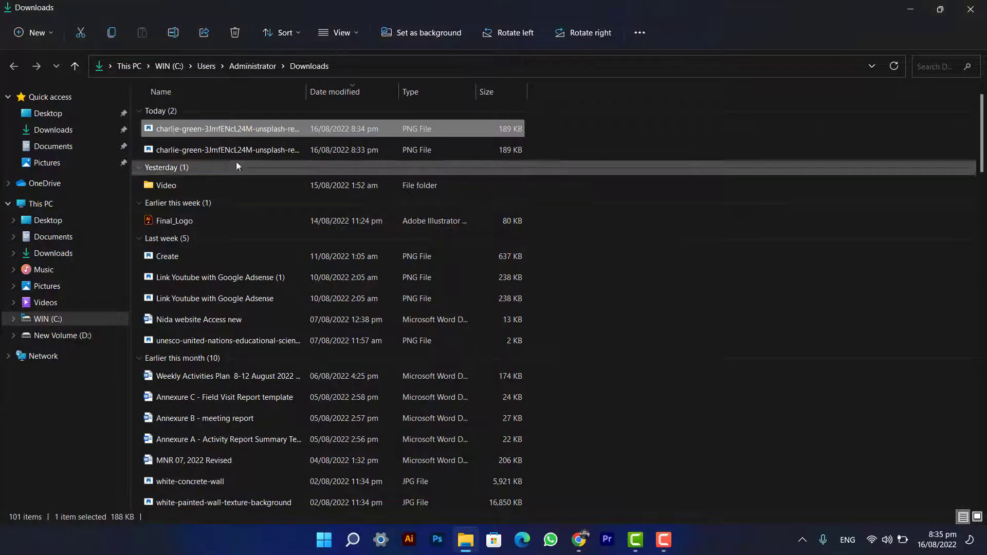
- Move the most recent background-removed PNG from Downloads to the desktop and preview it there
{"action": "right_click", "coordinate": [228, 133]}
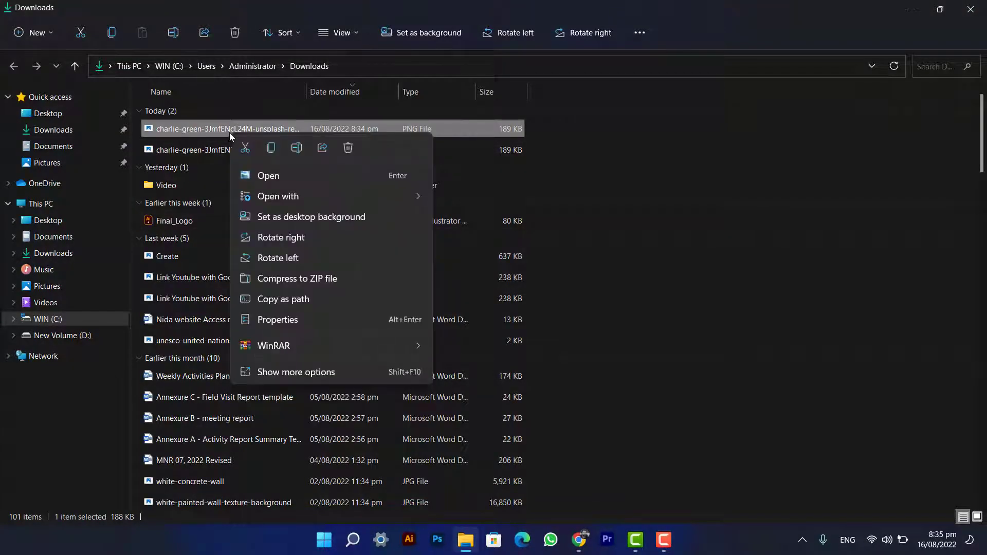
{"action": "left_click", "coordinate": [244, 148]}
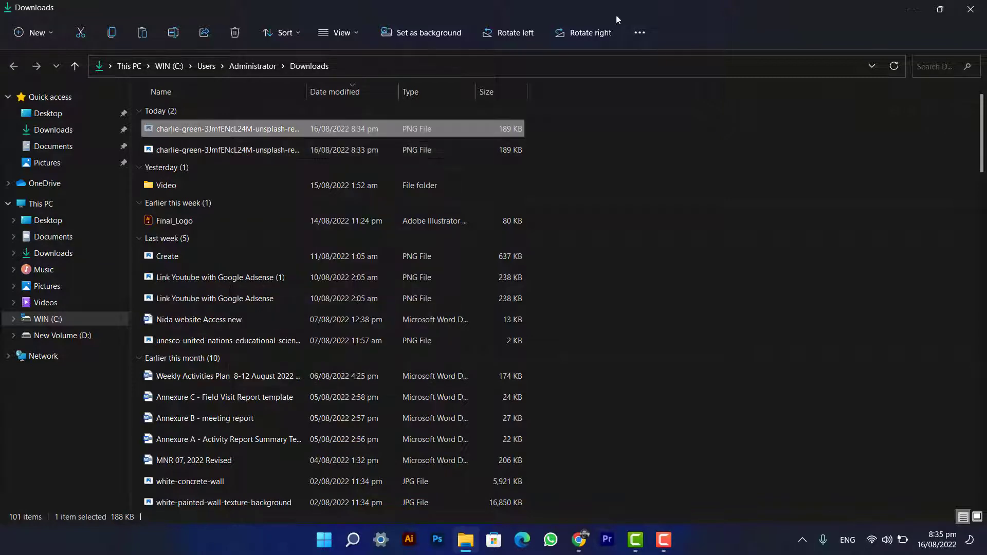
{"action": "left_click", "coordinate": [906, 10]}
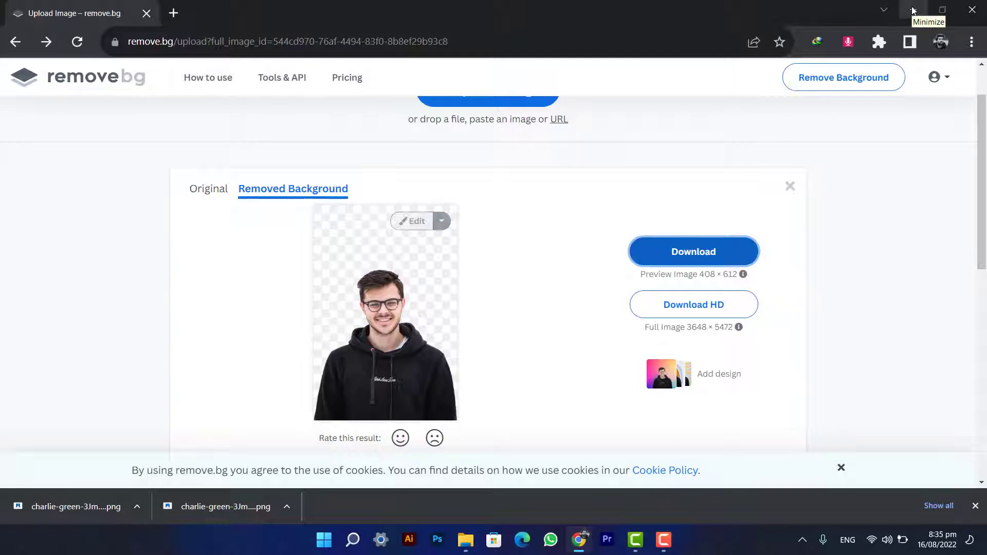
{"action": "left_click", "coordinate": [914, 11]}
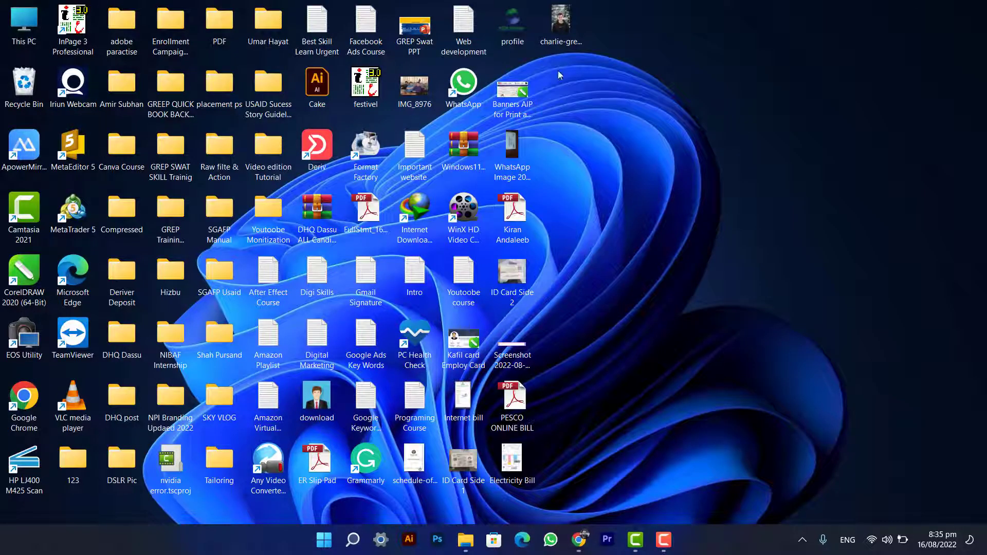
{"action": "right_click", "coordinate": [657, 116]}
{"action": "left_click", "coordinate": [674, 130]}
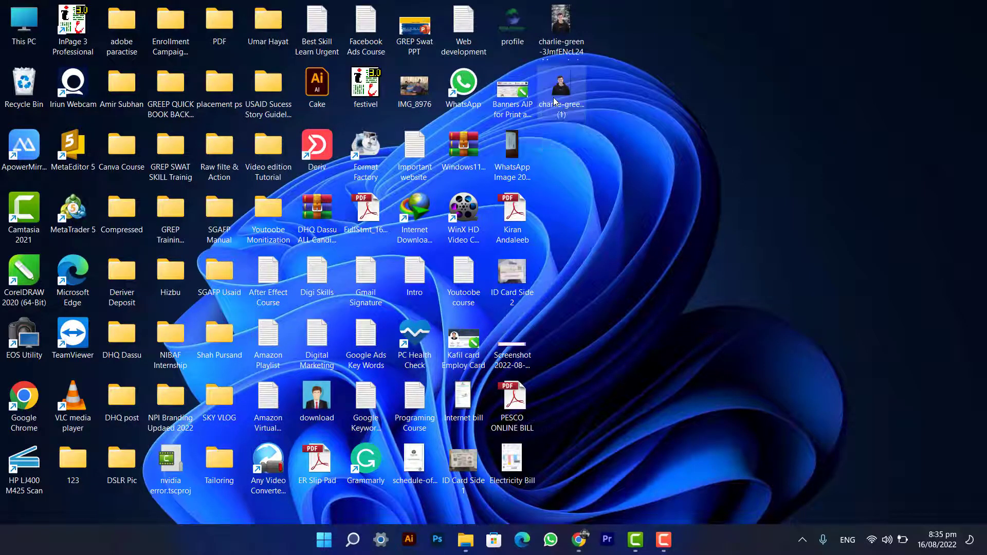
{"action": "double_click", "coordinate": [553, 98]}
{"action": "left_click", "coordinate": [970, 7]}
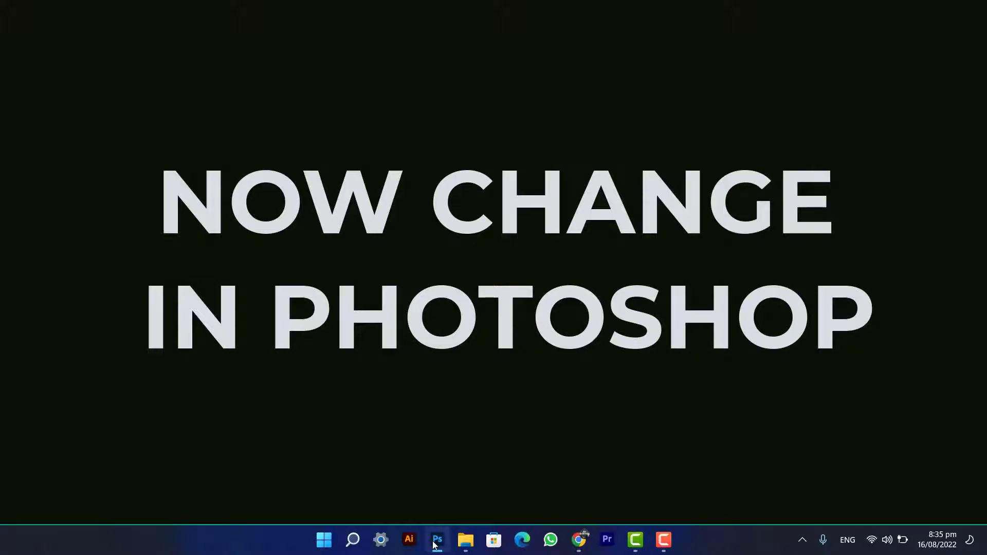
- Switch to Photoshop and open the original portrait photo from the desktop as a document
{"action": "left_click", "coordinate": [437, 540]}
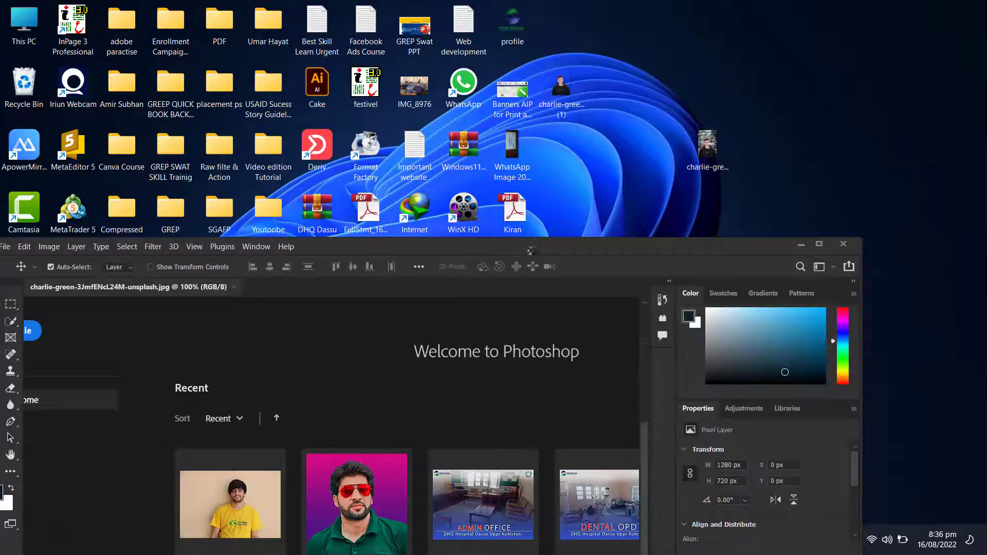
{"action": "double_click", "coordinate": [760, 253]}
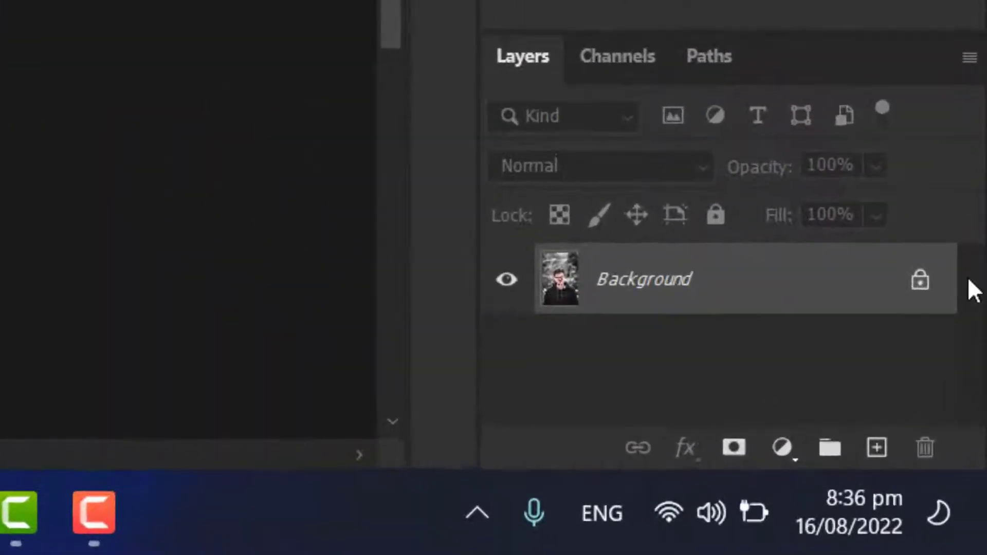
- Unlock the Background layer and collapse the Align and Distribute section of its properties
{"action": "left_click", "coordinate": [921, 280]}
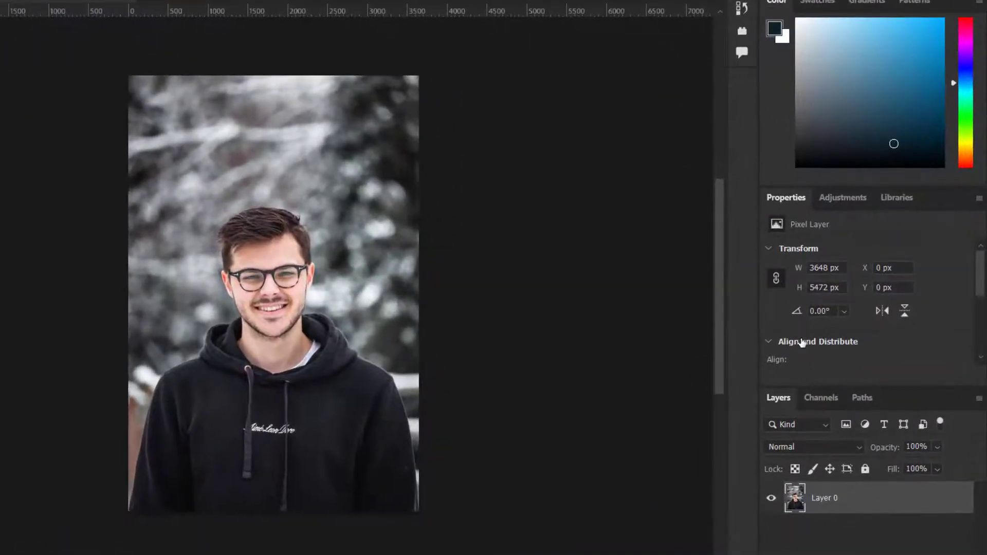
{"action": "left_click", "coordinate": [770, 342]}
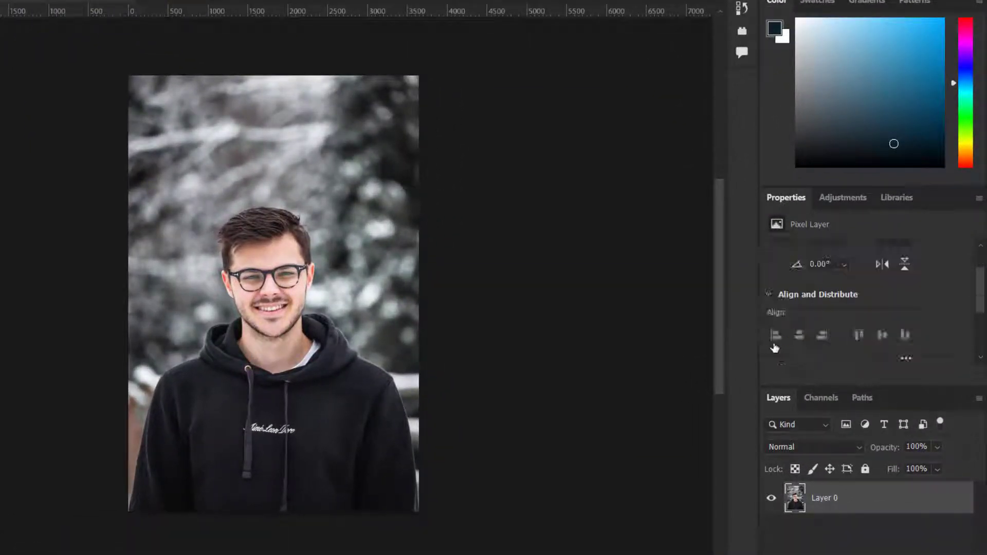
{"action": "left_click", "coordinate": [798, 295]}
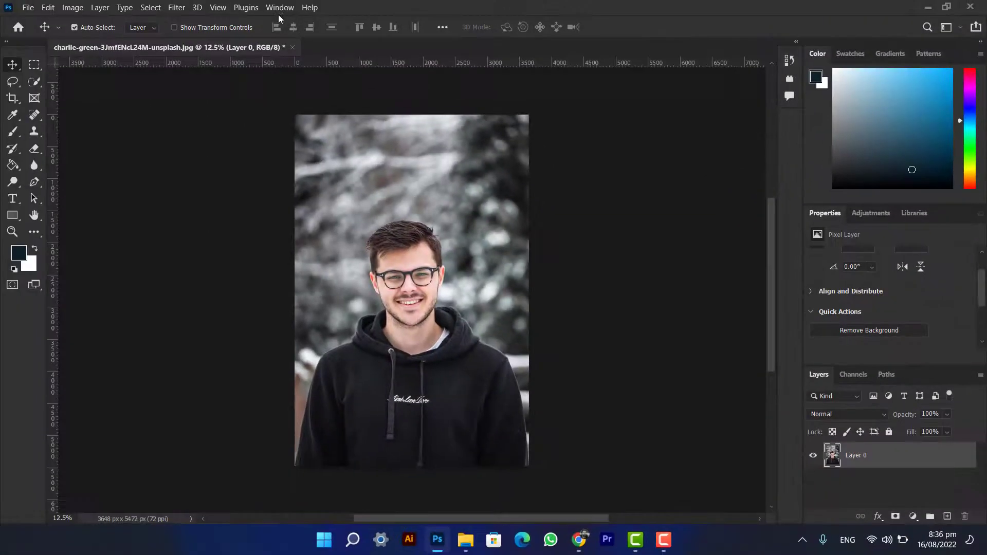
- Hide the Properties panel and show it again
{"action": "left_click", "coordinate": [279, 8]}
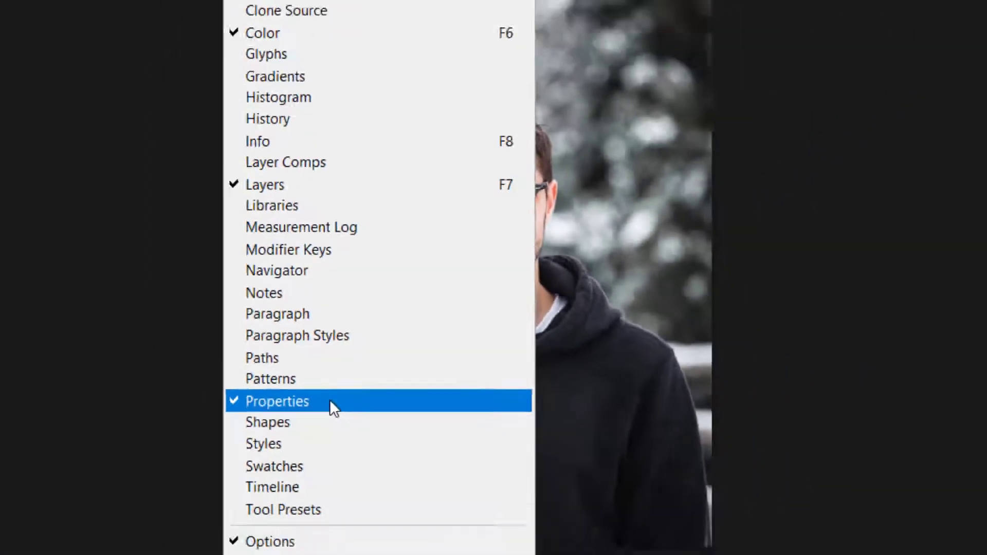
{"action": "left_click", "coordinate": [314, 428]}
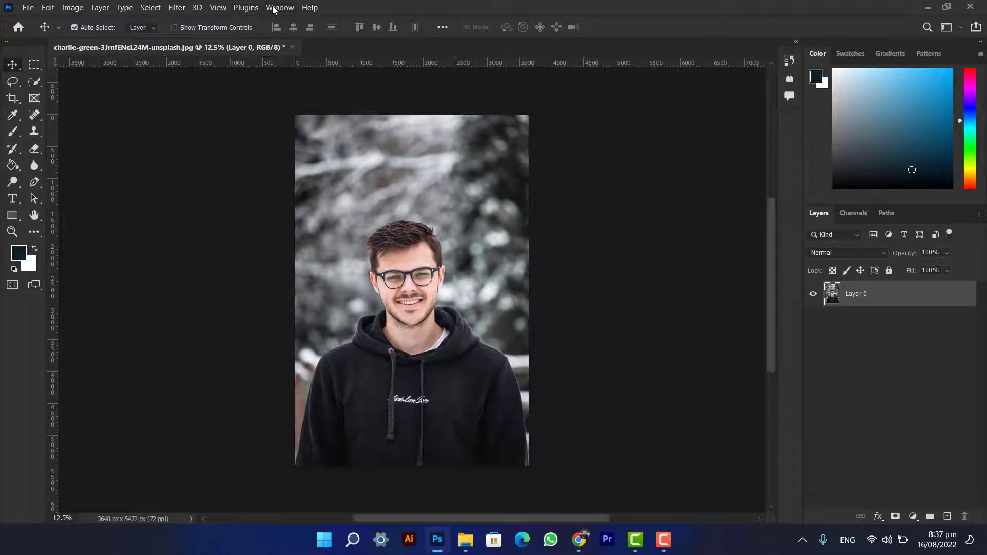
{"action": "left_click", "coordinate": [274, 8]}
{"action": "left_click", "coordinate": [325, 389]}
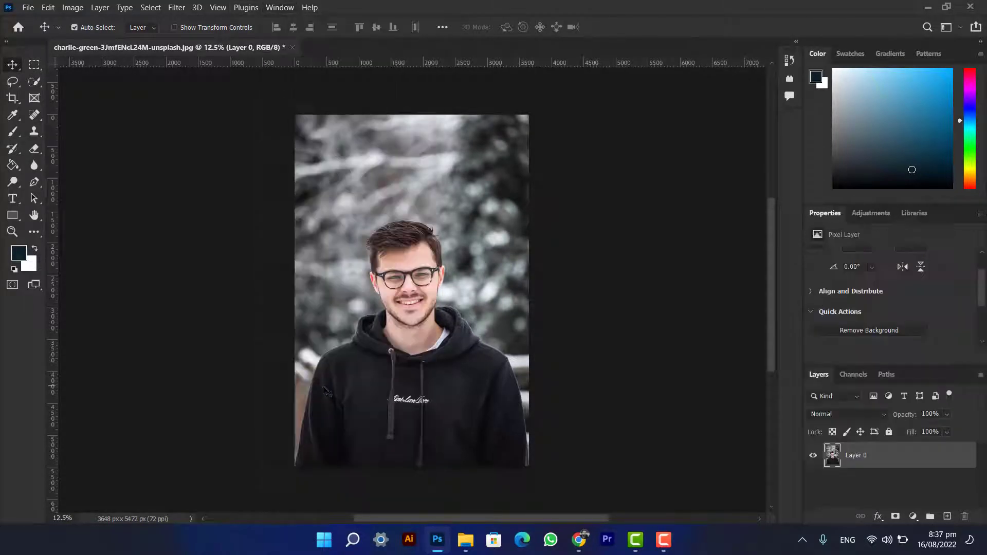
- Apply Remove Background to the portrait layer and add a new empty layer beneath it
{"action": "left_click", "coordinate": [863, 335]}
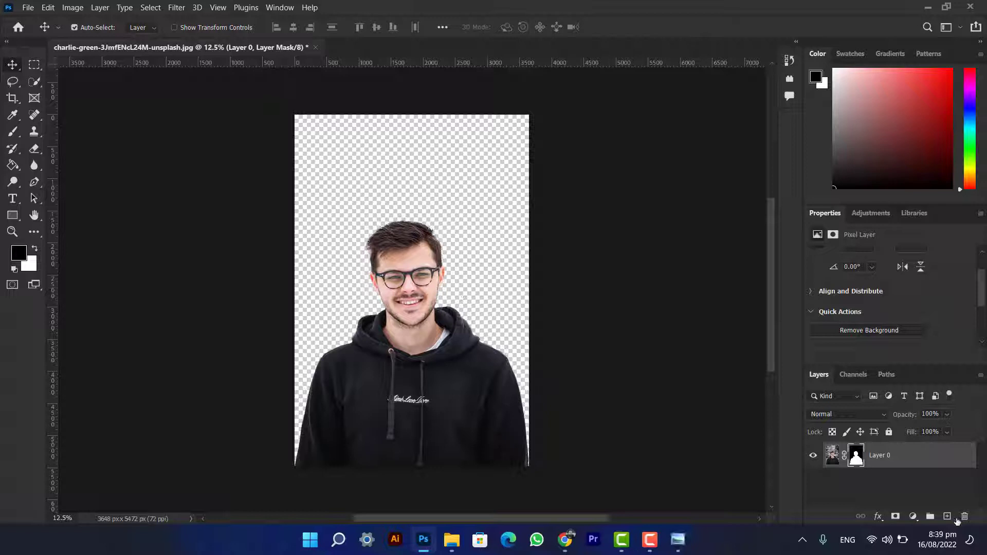
{"action": "left_click", "coordinate": [948, 516]}
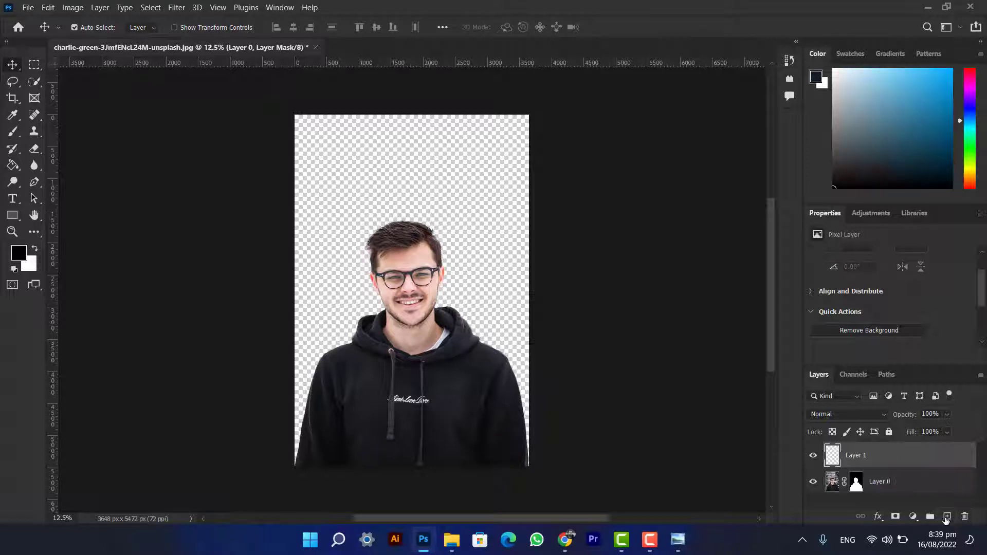
{"action": "left_click_drag", "start_coordinate": [860, 456], "coordinate": [857, 487]}
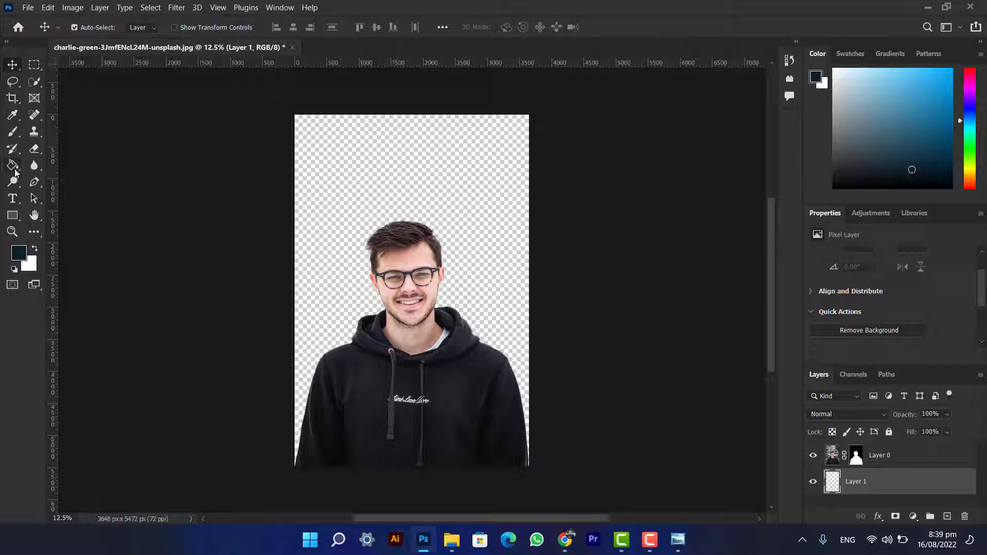
- Fill the empty layer beneath the portrait with the Purple_19 linear gradient, running from the canvas top down to its bottom
{"action": "left_click_drag", "start_coordinate": [15, 172], "coordinate": [66, 166]}
{"action": "left_click", "coordinate": [90, 30]}
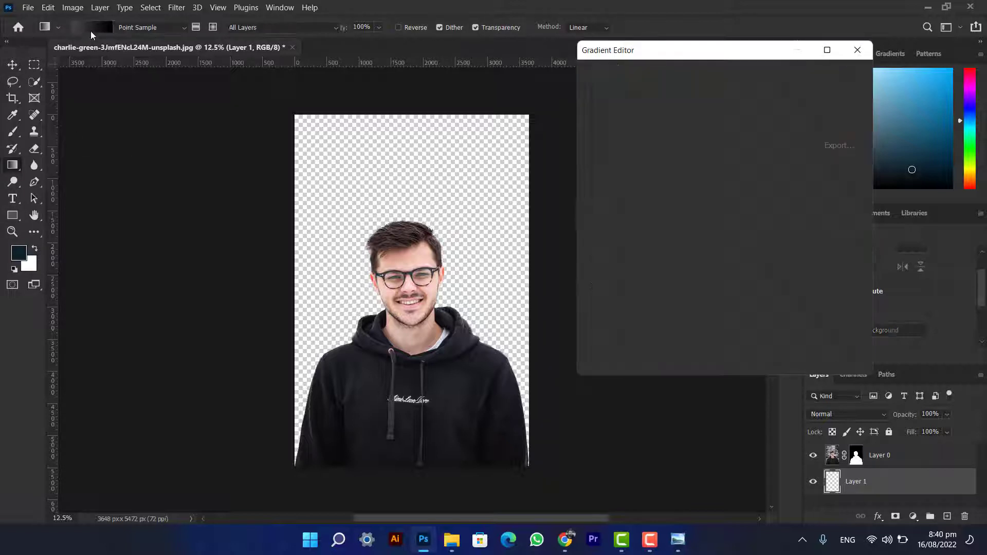
{"action": "left_click", "coordinate": [597, 128]}
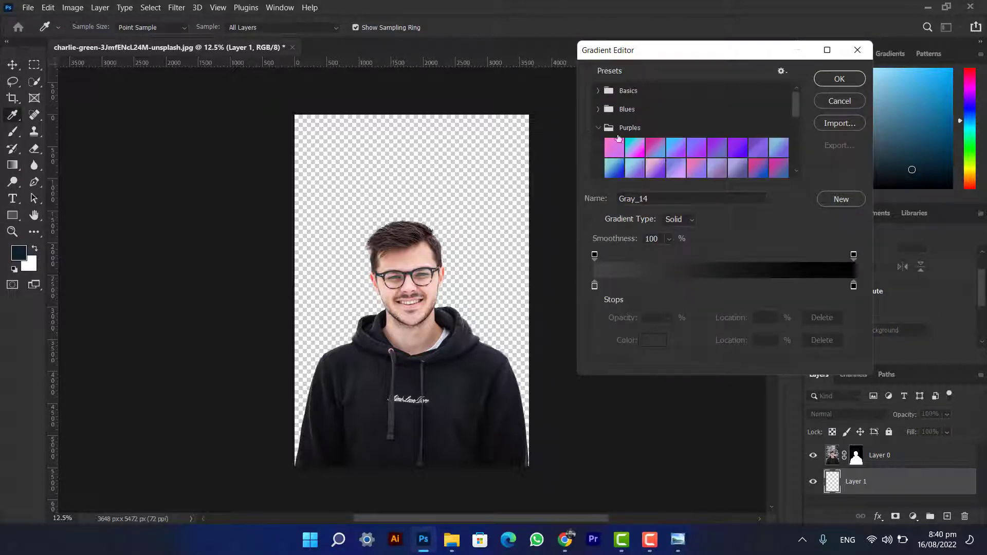
{"action": "scroll", "coordinate": [723, 170], "scroll_direction": "down", "scroll_amount": 2}
{"action": "left_click", "coordinate": [611, 129]}
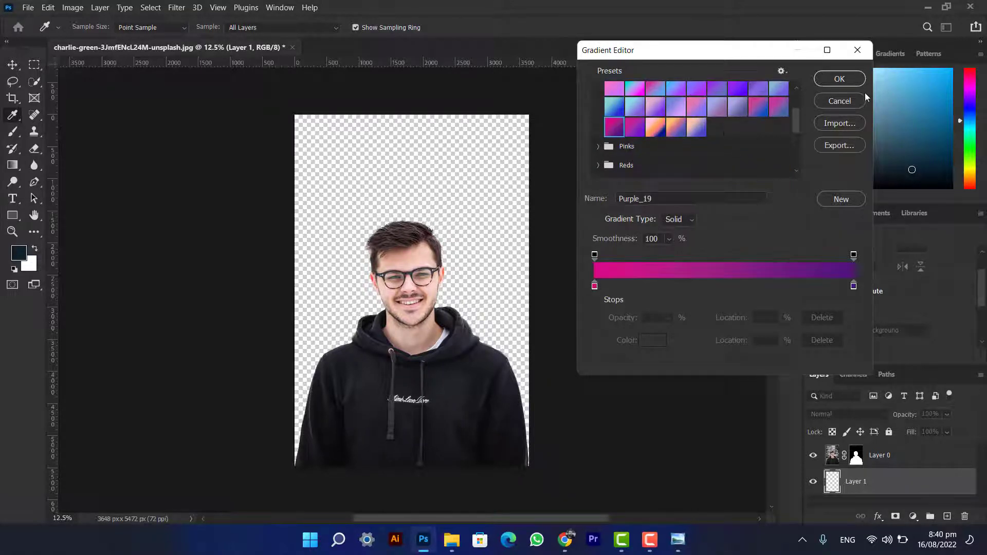
{"action": "left_click", "coordinate": [840, 78]}
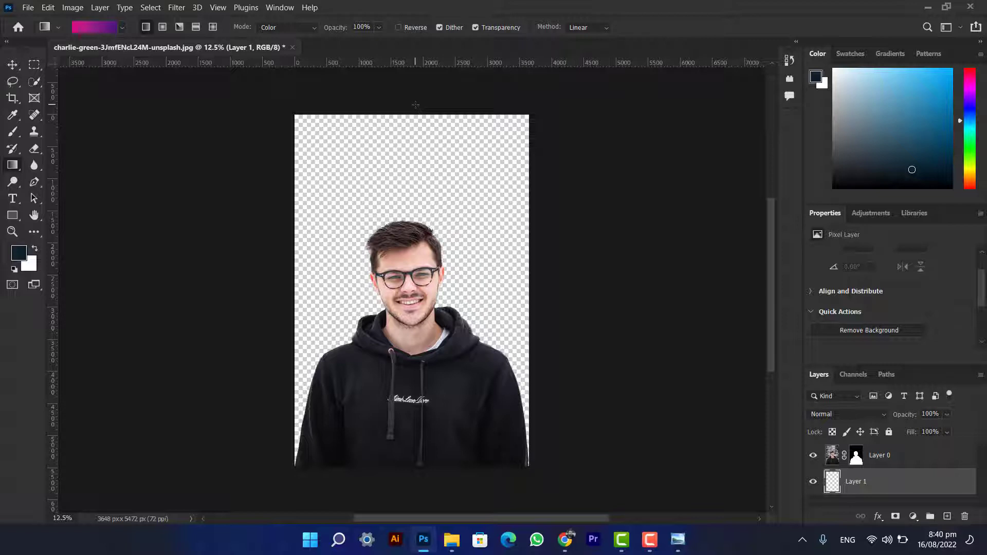
{"action": "left_click_drag", "start_coordinate": [416, 106], "coordinate": [417, 330]}
{"action": "left_click_drag", "start_coordinate": [415, 434], "coordinate": [415, 480]}
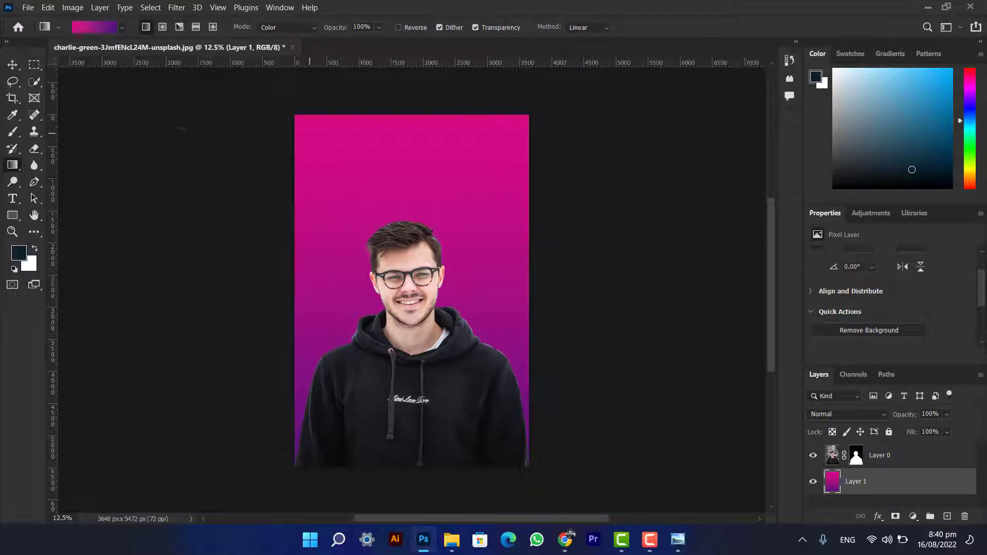
- Choose a bright blue preset from the Blues gradients and apply it to Layer 1 from top to bottom
{"action": "left_click", "coordinate": [95, 30]}
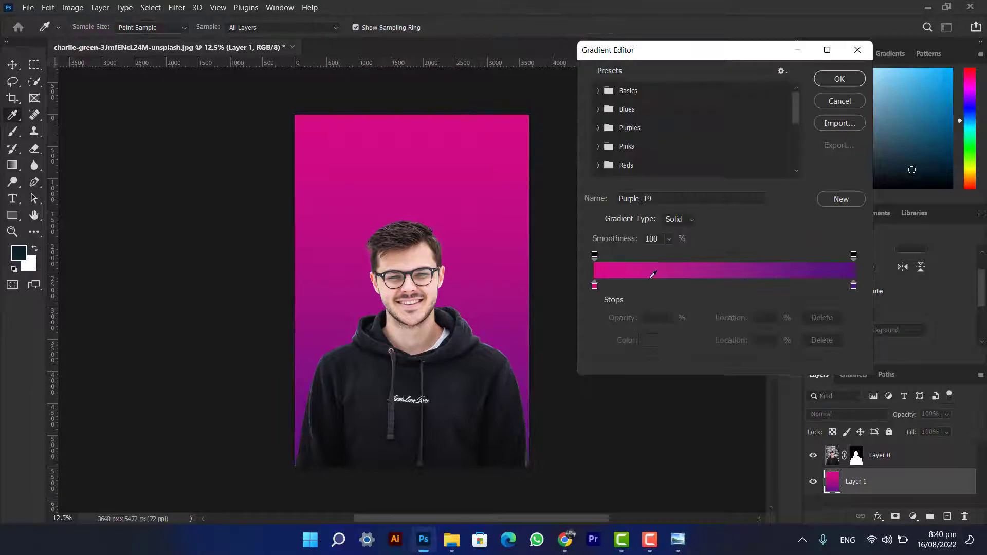
{"action": "left_click", "coordinate": [599, 146]}
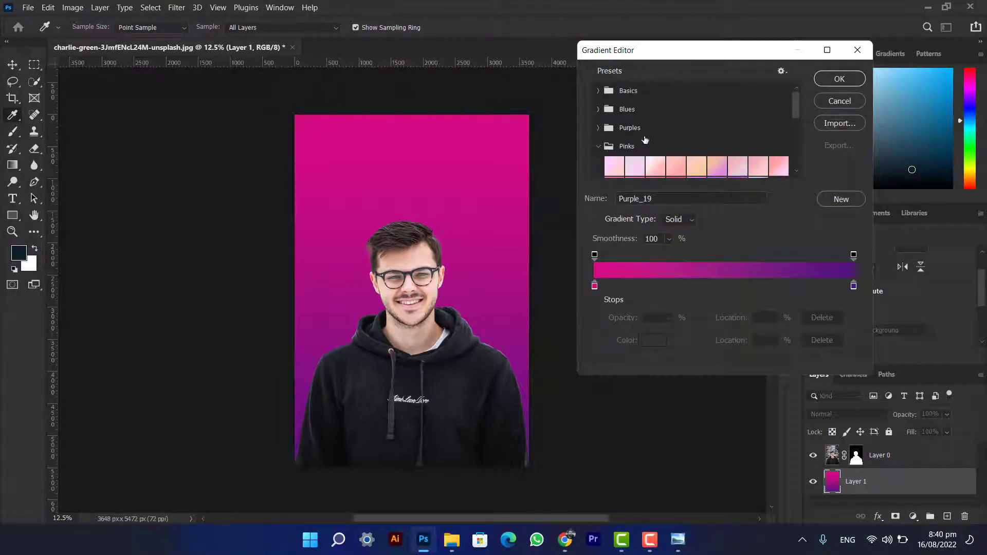
{"action": "left_click", "coordinate": [605, 128]}
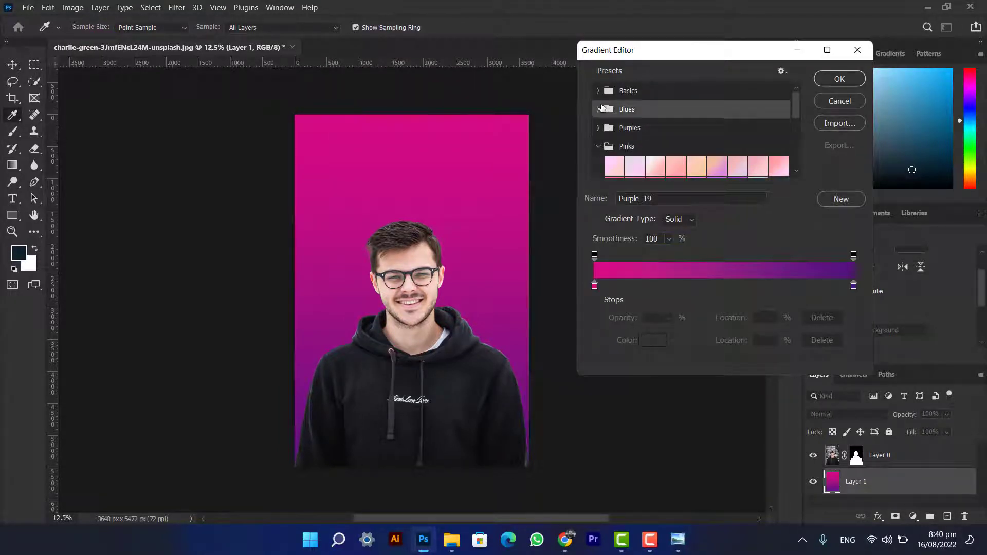
{"action": "scroll", "coordinate": [602, 108], "scroll_direction": "down", "scroll_amount": 1}
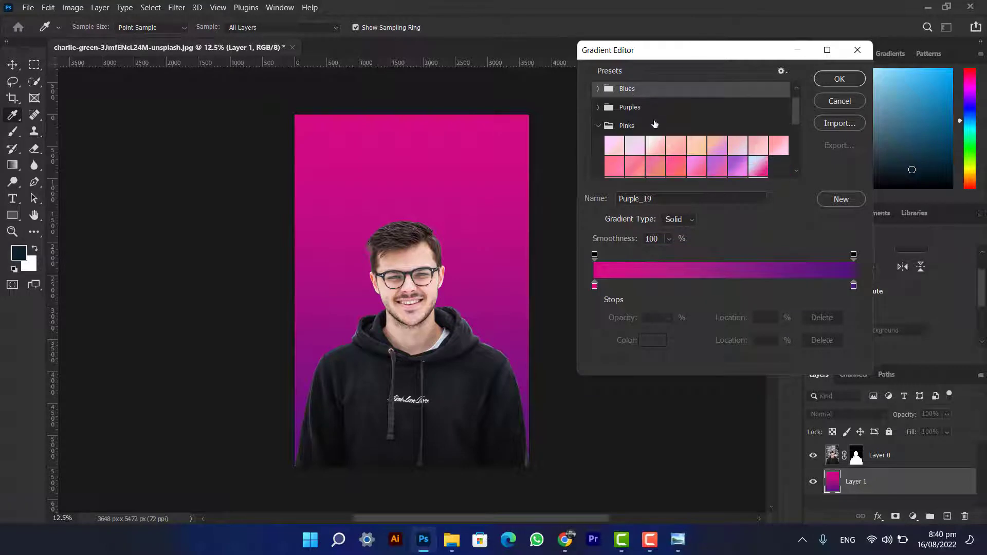
{"action": "left_click", "coordinate": [599, 89]}
{"action": "left_click", "coordinate": [599, 89]}
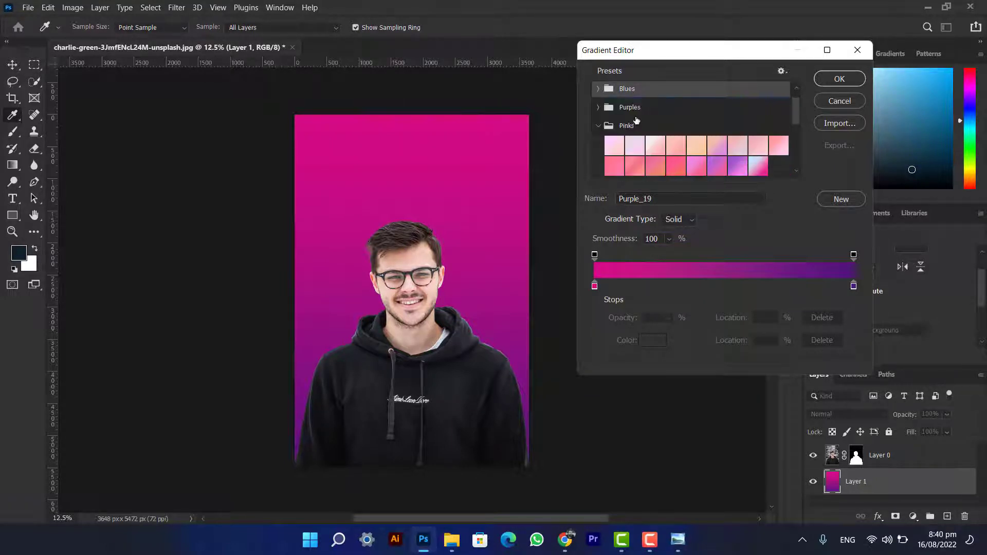
{"action": "left_click", "coordinate": [597, 89]}
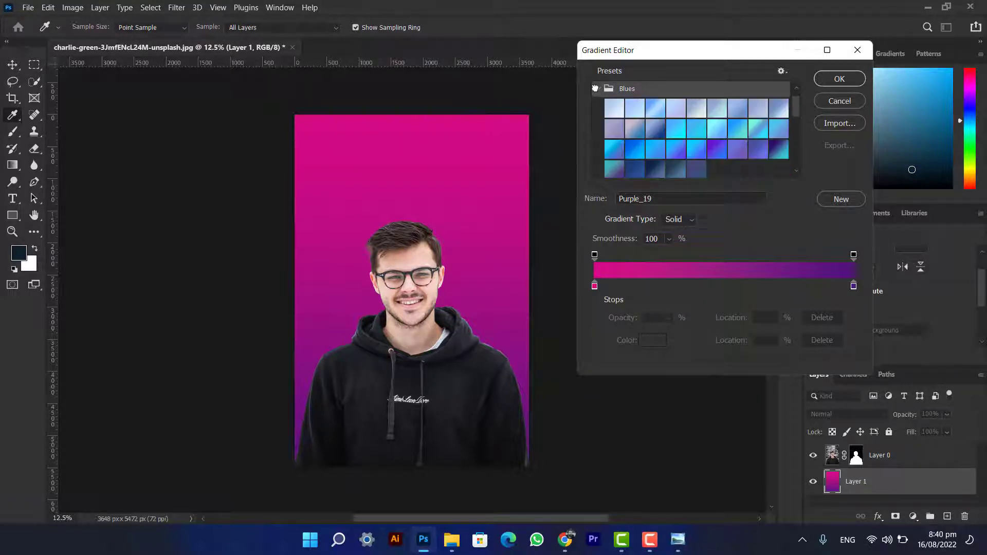
{"action": "left_click", "coordinate": [641, 152]}
{"action": "left_click", "coordinate": [856, 83]}
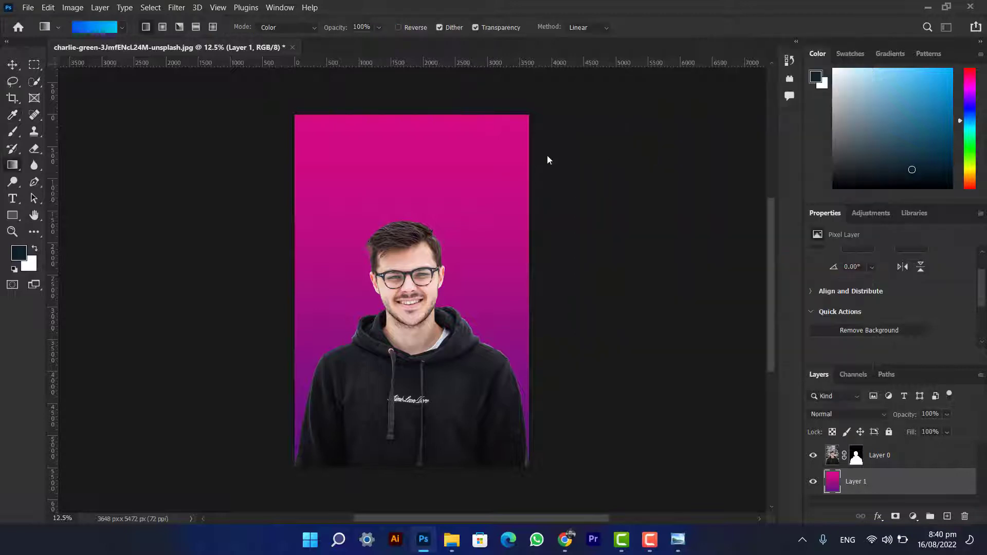
{"action": "left_click_drag", "start_coordinate": [407, 103], "coordinate": [430, 473]}
- Examine the cutout's edges around the hair, hood and shoulder against the blue gradient
{"action": "scroll", "coordinate": [417, 355], "scroll_direction": "up", "scroll_amount": 6}
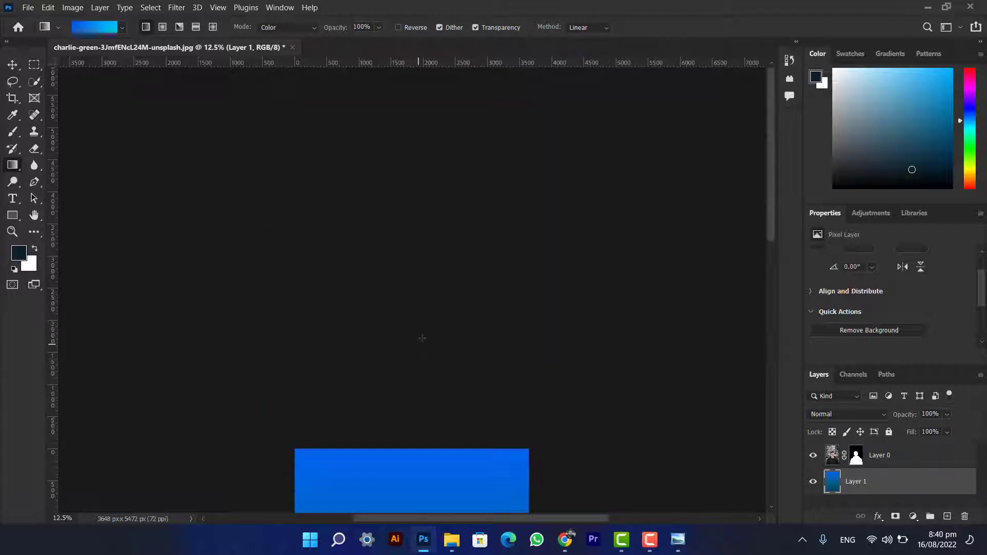
{"action": "left_click_drag", "start_coordinate": [769, 227], "coordinate": [770, 359]}
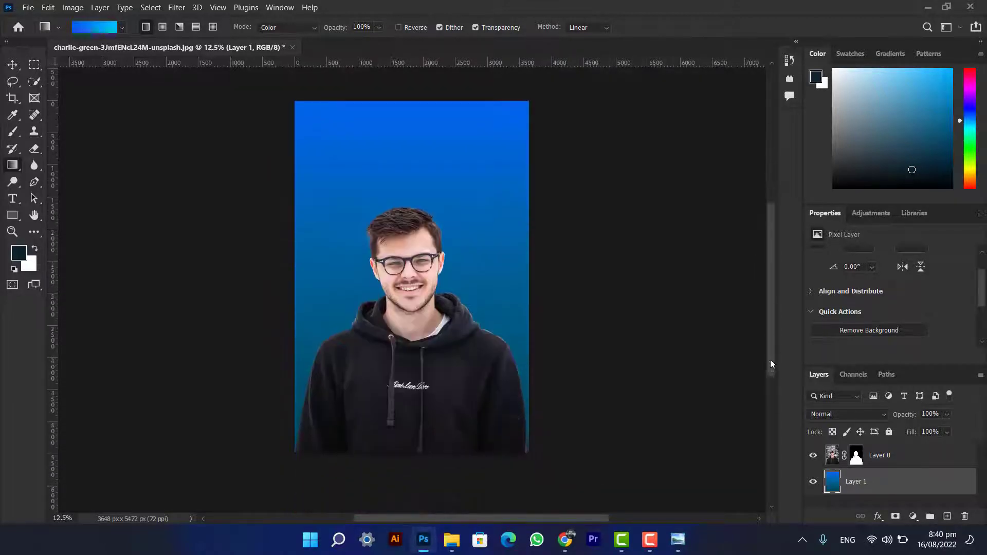
{"action": "scroll", "coordinate": [414, 246], "scroll_direction": "up", "scroll_amount": 3}
{"action": "scroll", "coordinate": [414, 246], "scroll_direction": "up", "scroll_amount": 3}
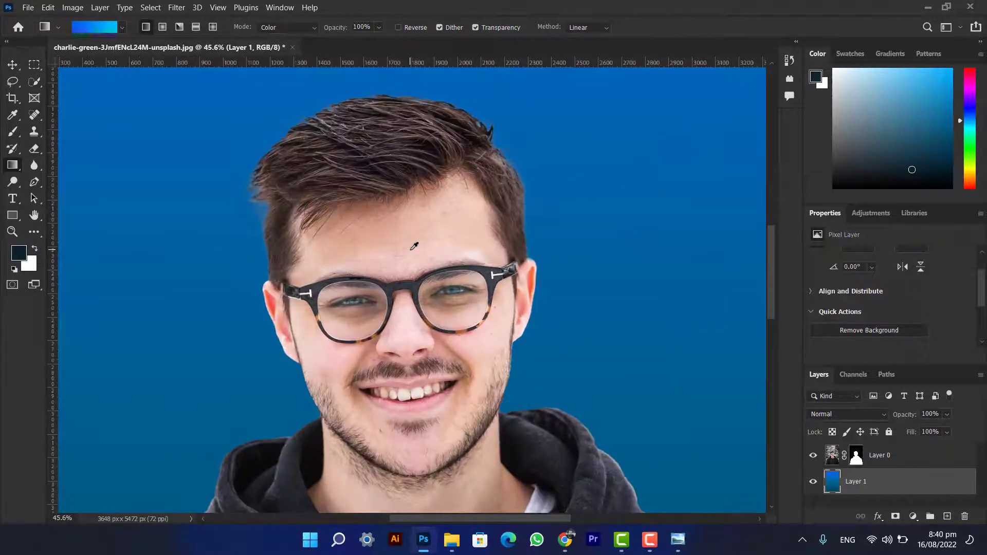
{"action": "scroll", "coordinate": [414, 246], "scroll_direction": "down", "scroll_amount": 3}
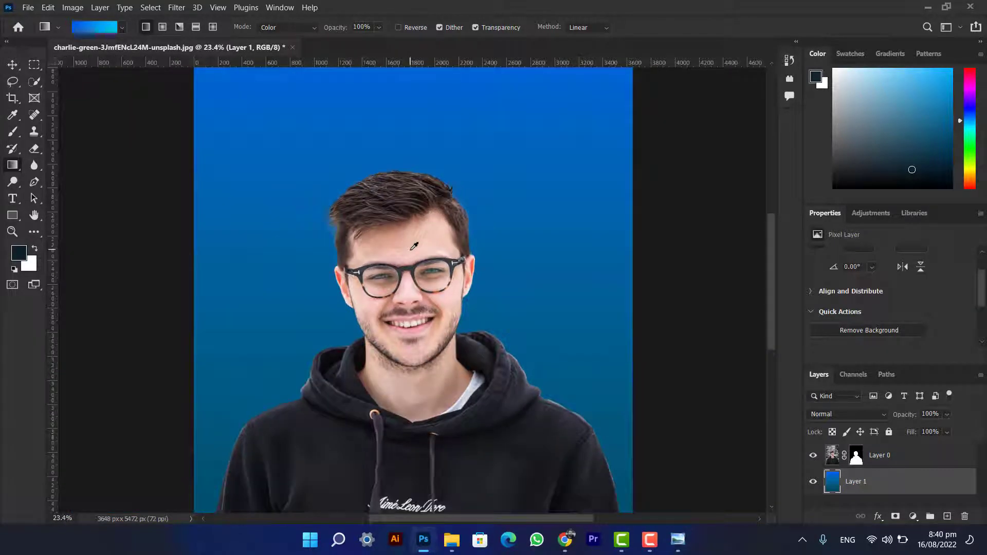
{"action": "scroll", "coordinate": [414, 246], "scroll_direction": "down", "scroll_amount": 1}
{"action": "scroll", "coordinate": [521, 377], "scroll_direction": "up", "scroll_amount": 5}
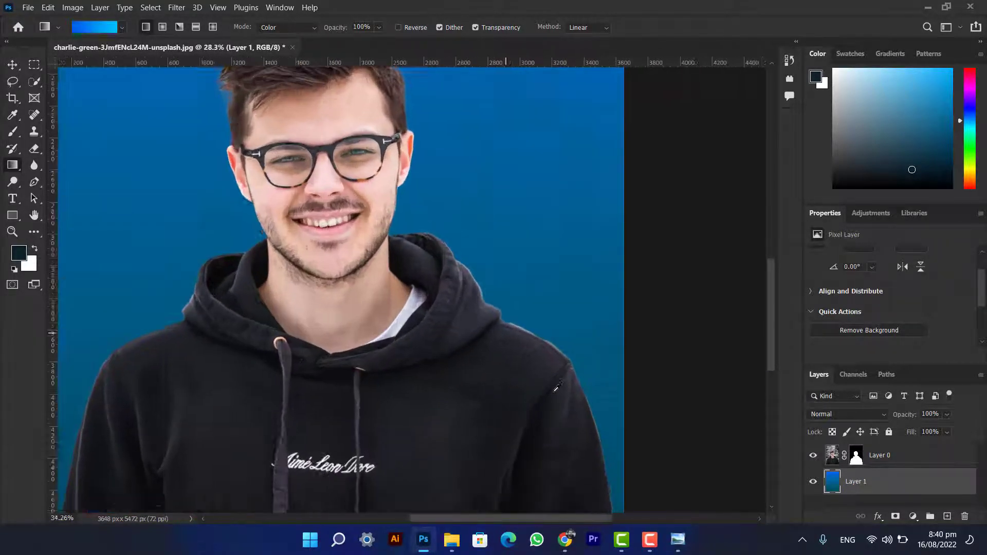
{"action": "scroll", "coordinate": [547, 290], "scroll_direction": "up", "scroll_amount": 1}
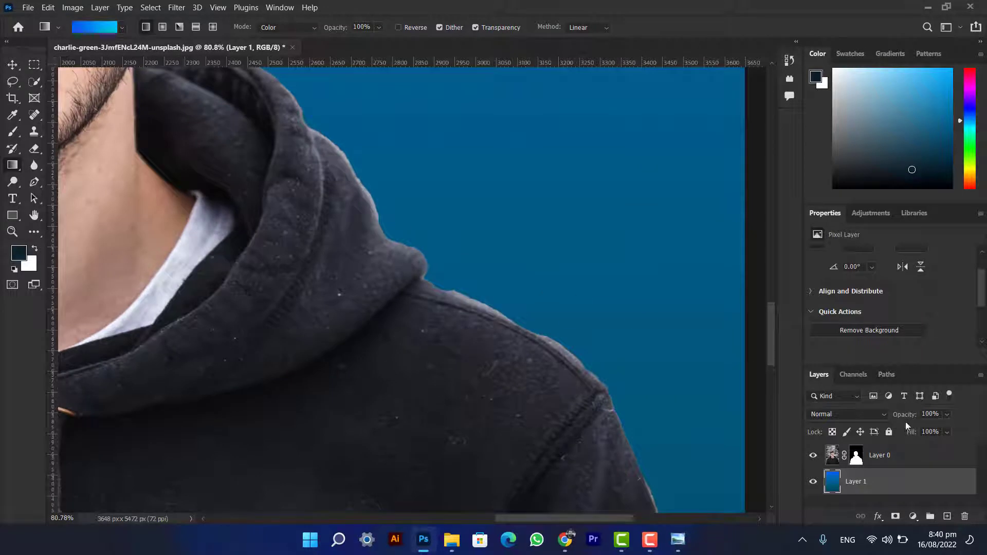
- Paint black on Layer 0's mask with a 60 px Hard Round brush to remove the light fringe along the shoulder edge
{"action": "left_click", "coordinate": [860, 458]}
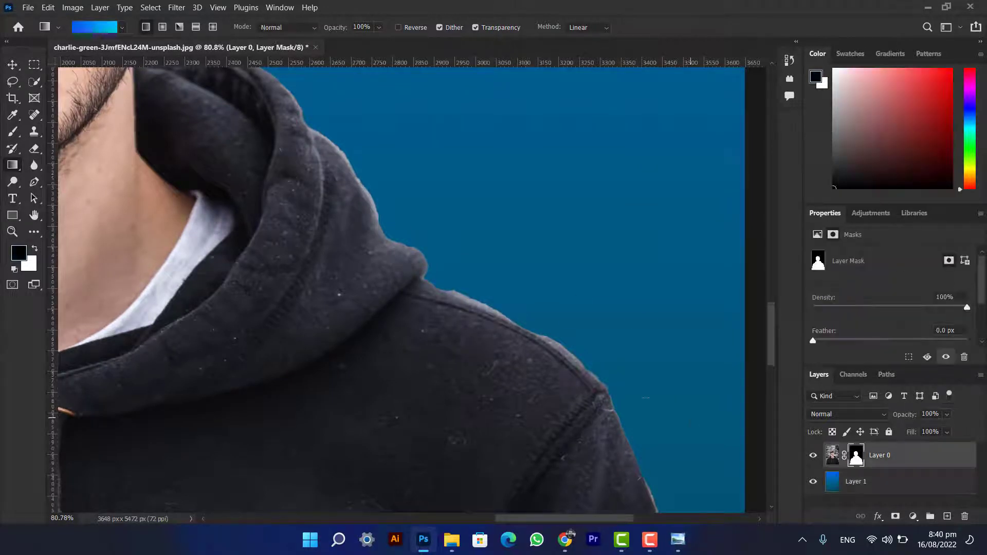
{"action": "left_click", "coordinate": [14, 133]}
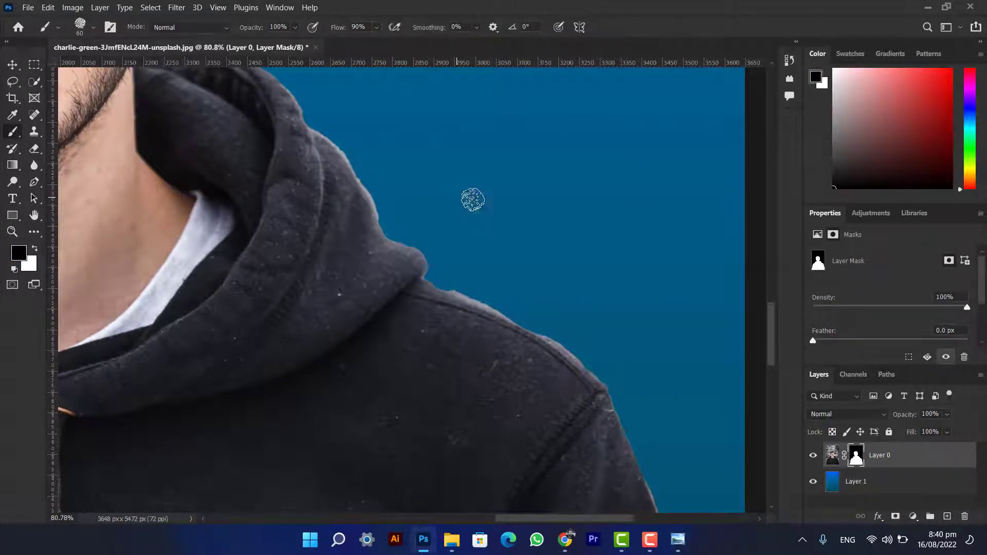
{"action": "right_click", "coordinate": [474, 201]}
{"action": "scroll", "coordinate": [600, 315], "scroll_direction": "up", "scroll_amount": 1}
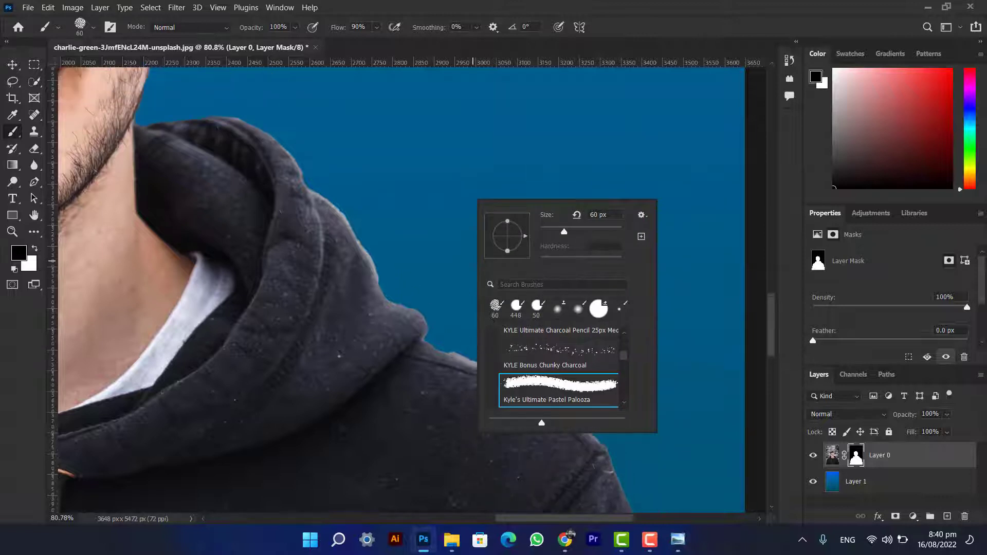
{"action": "scroll", "coordinate": [526, 329], "scroll_direction": "up", "scroll_amount": 5}
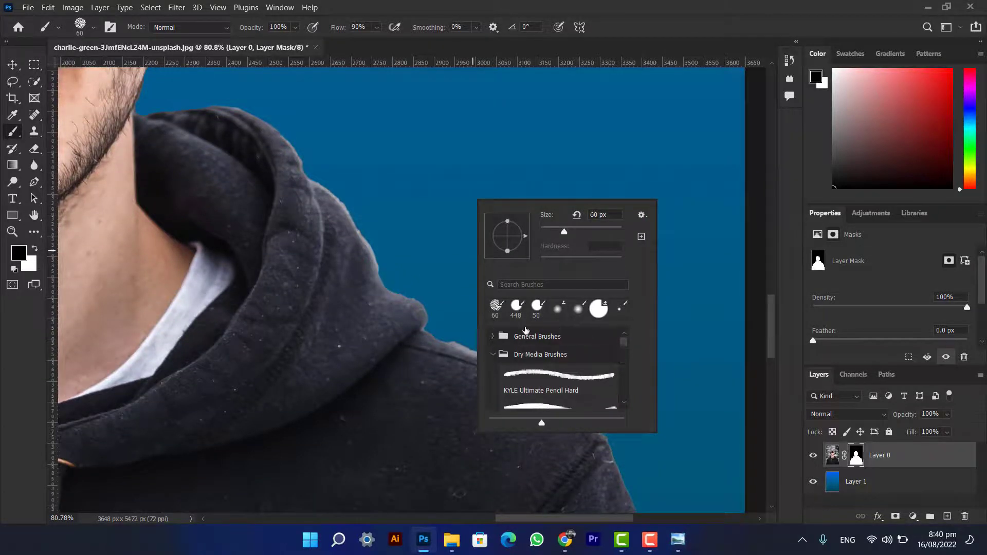
{"action": "left_click", "coordinate": [493, 337]}
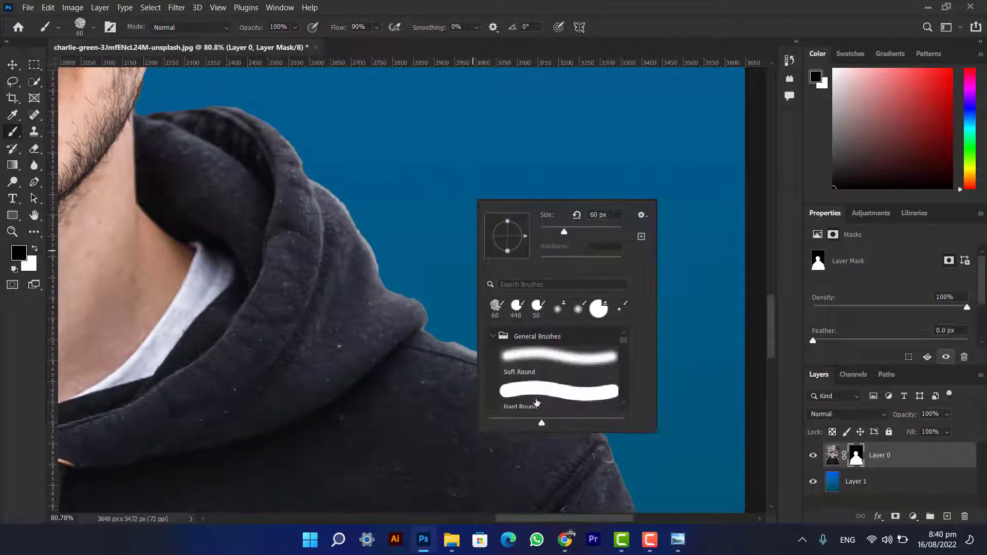
{"action": "left_click", "coordinate": [537, 403]}
{"action": "left_click", "coordinate": [419, 230]}
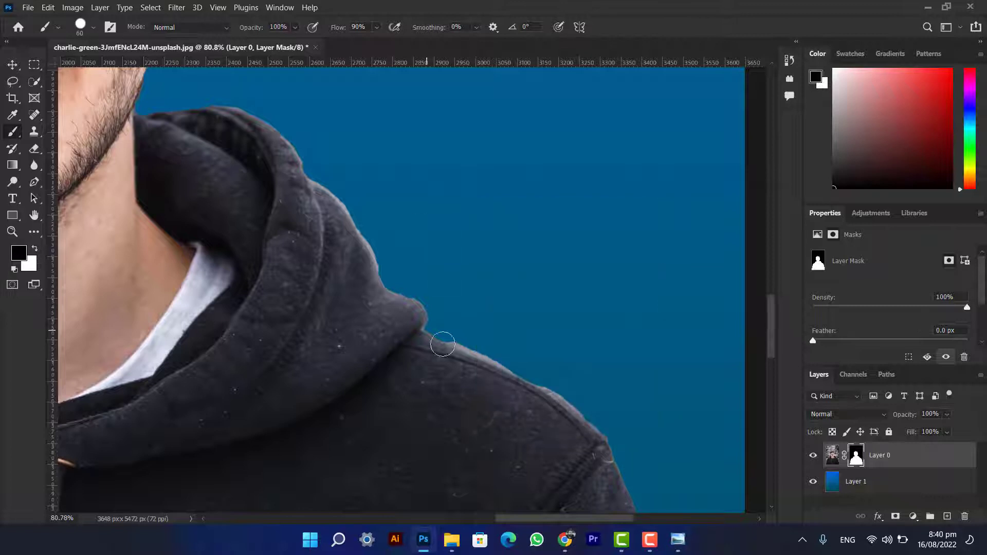
{"action": "left_click", "coordinate": [458, 338]}
{"action": "mouse_move", "coordinate": [462, 336]}
{"action": "left_mouse_down"}
{"action": "mouse_move", "coordinate": [550, 379]}
{"action": "mouse_move", "coordinate": [621, 437]}
{"action": "mouse_move", "coordinate": [613, 409]}
{"action": "mouse_move", "coordinate": [585, 407]}
{"action": "mouse_move", "coordinate": [449, 334]}
{"action": "left_mouse_up"}
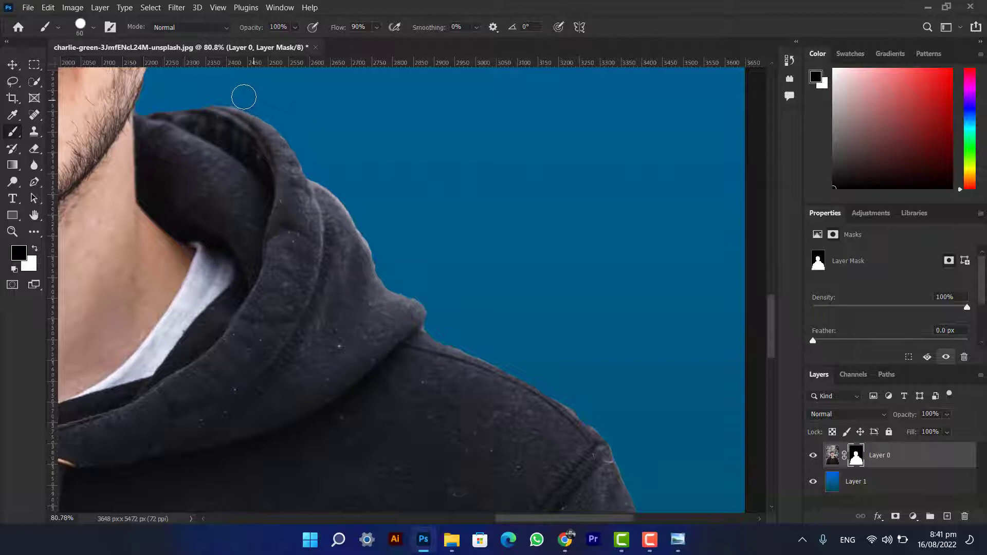
- Inspect the opposite shoulder, the head and the whole portrait for leftover fringes along the cutout
{"action": "scroll", "coordinate": [441, 187], "scroll_direction": "down", "scroll_amount": 5}
{"action": "scroll", "coordinate": [460, 211], "scroll_direction": "down", "scroll_amount": 3}
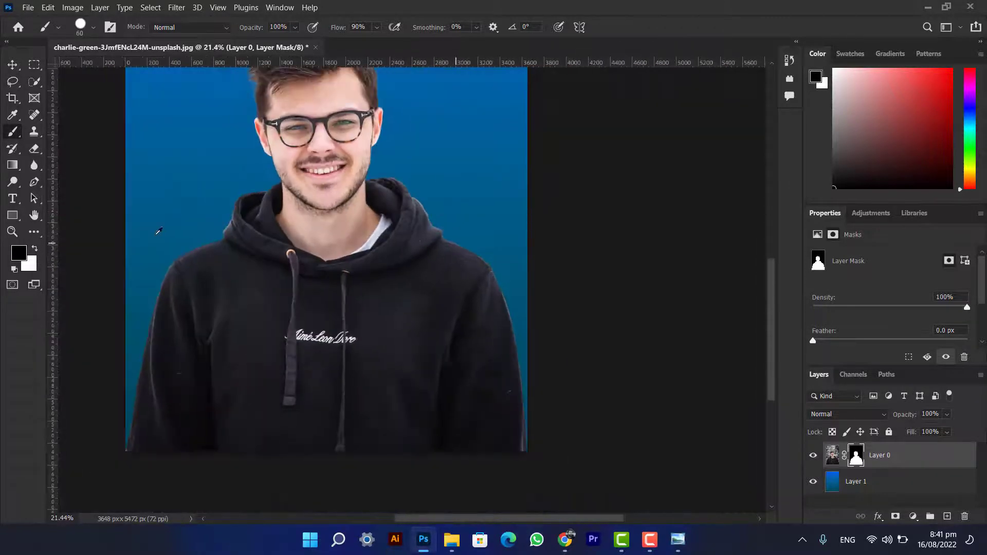
{"action": "scroll", "coordinate": [145, 194], "scroll_direction": "up", "scroll_amount": 6}
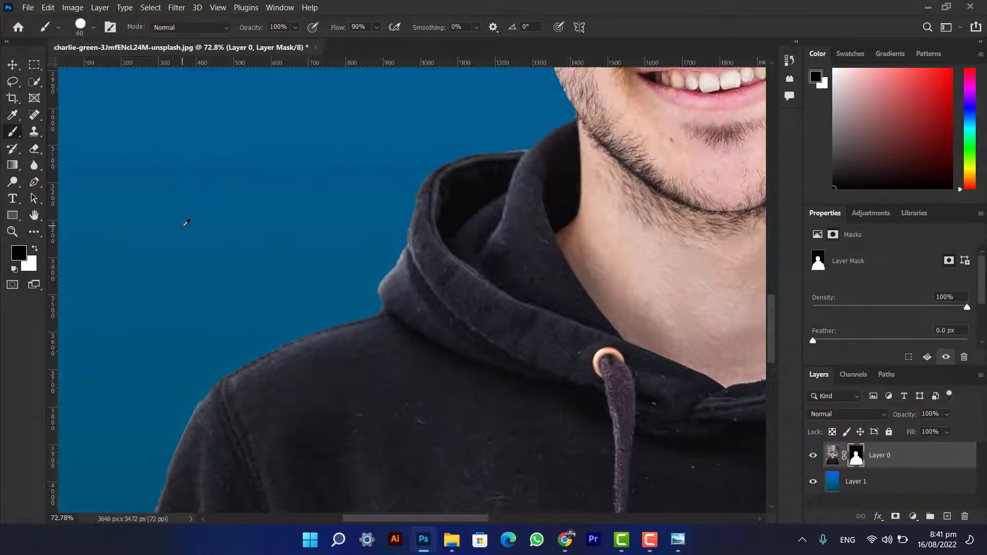
{"action": "scroll", "coordinate": [187, 222], "scroll_direction": "down", "scroll_amount": 4}
{"action": "left_click_drag", "start_coordinate": [402, 189], "coordinate": [431, 287]}
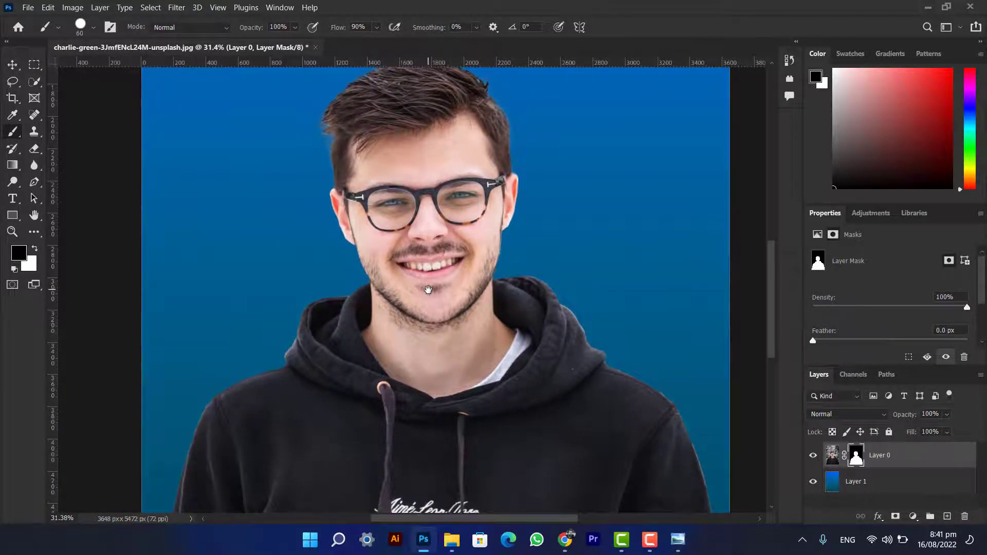
{"action": "scroll", "coordinate": [431, 287], "scroll_direction": "down", "scroll_amount": 3}
{"action": "scroll", "coordinate": [483, 337], "scroll_direction": "up", "scroll_amount": 1}
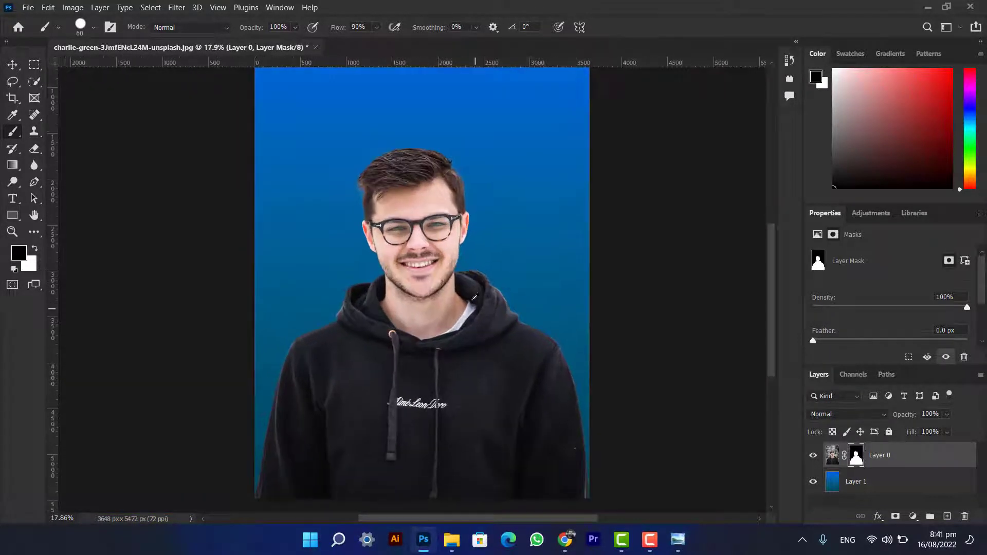
{"action": "scroll", "coordinate": [474, 296], "scroll_direction": "up", "scroll_amount": 1}
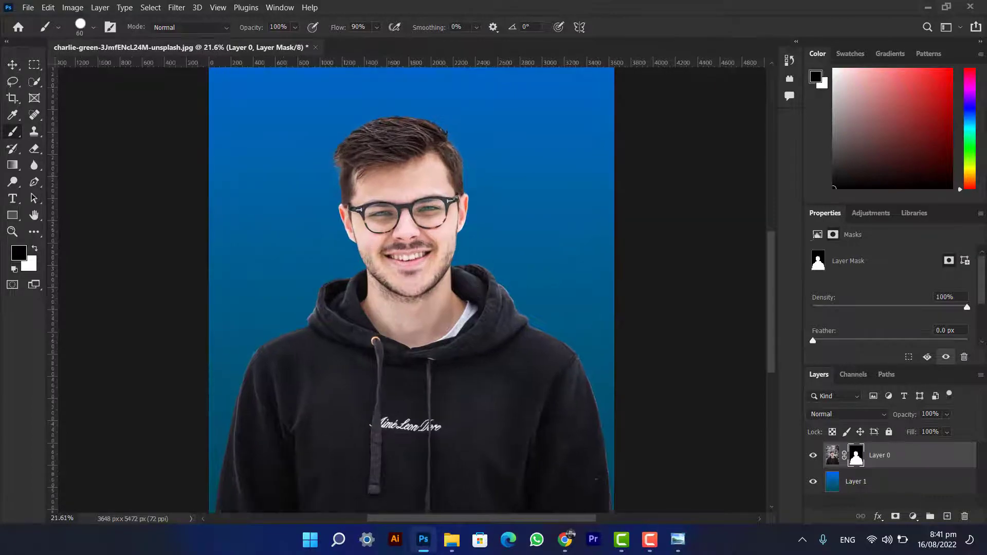
- Switch to Chrome and save the image of the vine-covered brick wall to the desktop as a JPG
{"action": "left_click", "coordinate": [565, 539]}
{"action": "right_click", "coordinate": [799, 257]}
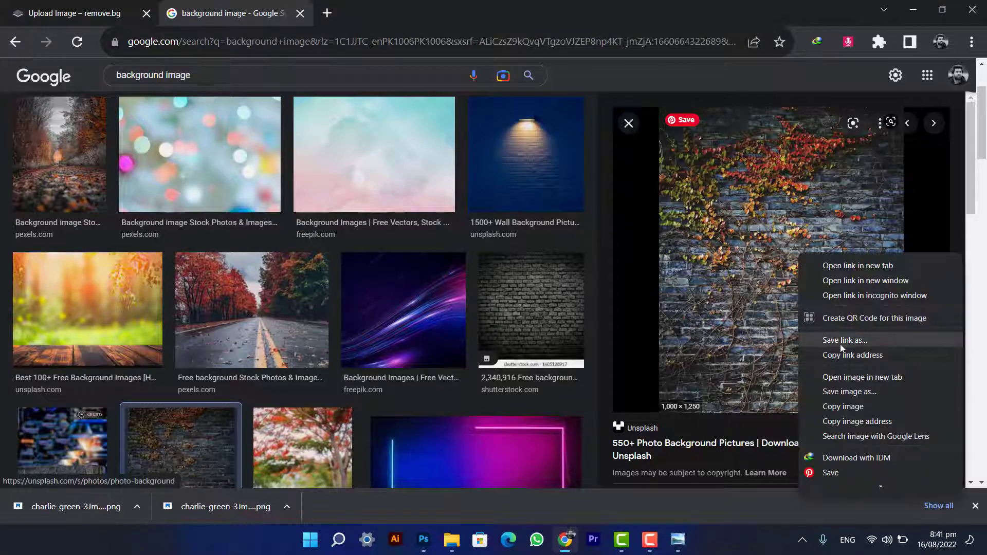
{"action": "left_click", "coordinate": [847, 391]}
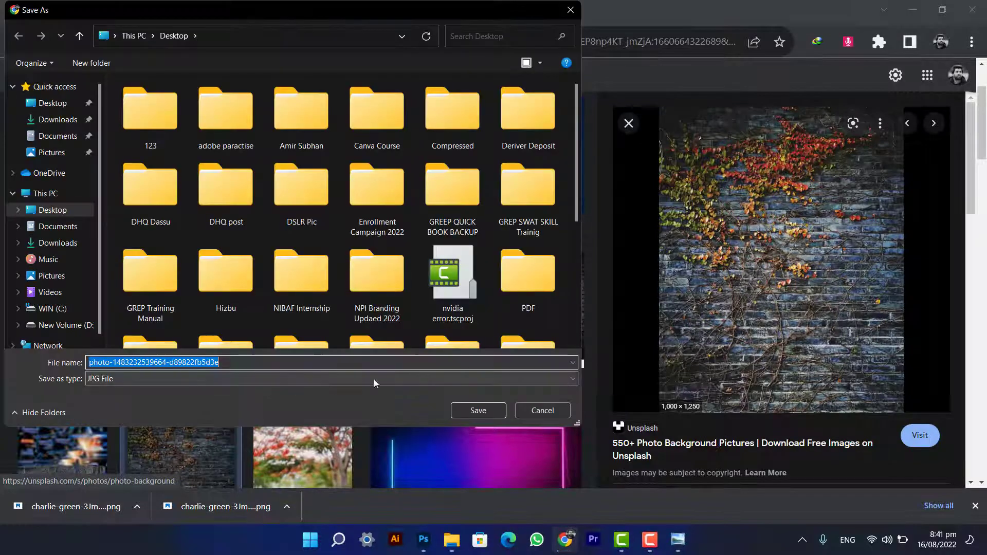
{"action": "left_click", "coordinate": [51, 103]}
{"action": "left_click", "coordinate": [478, 411]}
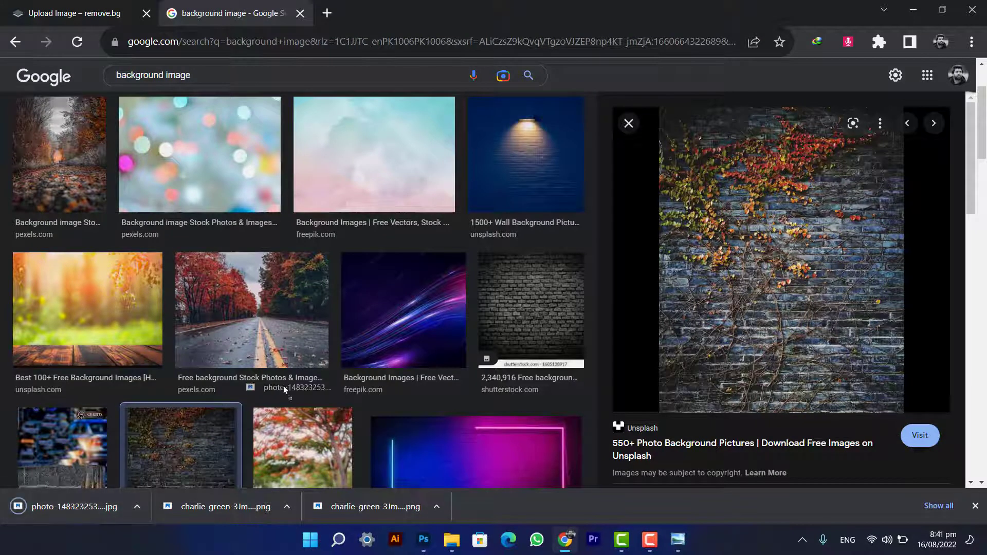
- Switch to Photoshop and place the downloaded brick wall JPG in the portrait, scaled to about 496% and moved up to cover the canvas
{"action": "left_click", "coordinate": [423, 540]}
{"action": "left_click_drag", "start_coordinate": [423, 490], "coordinate": [493, 149]}
{"action": "scroll", "coordinate": [493, 148], "scroll_direction": "down", "scroll_amount": 3}
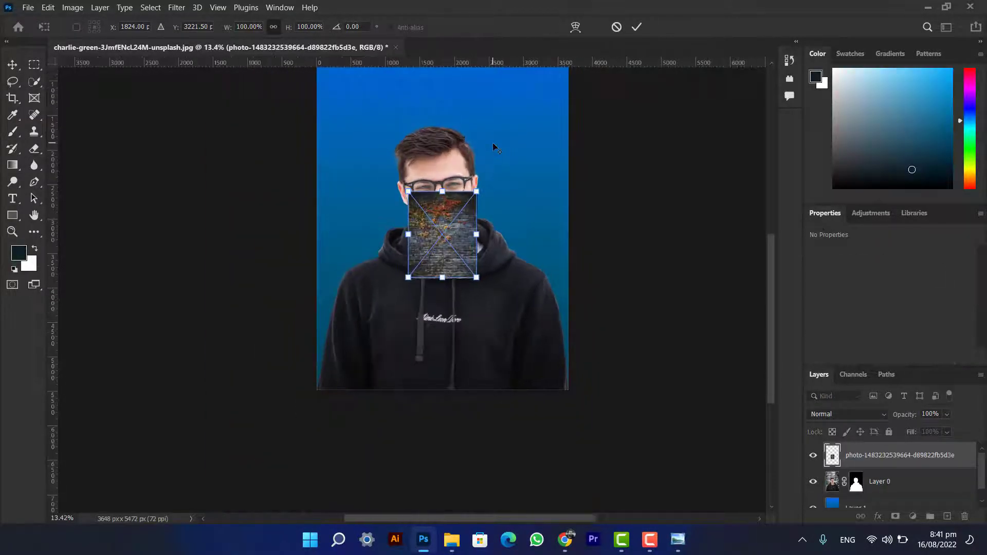
{"action": "left_click_drag", "start_coordinate": [772, 403], "coordinate": [772, 363]}
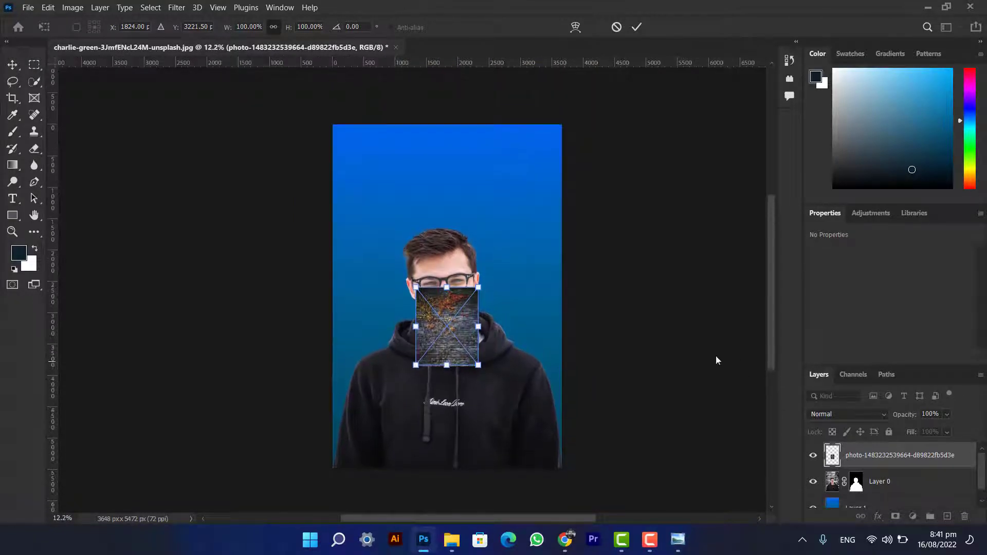
{"action": "left_click_drag", "start_coordinate": [479, 288], "coordinate": [599, 117]}
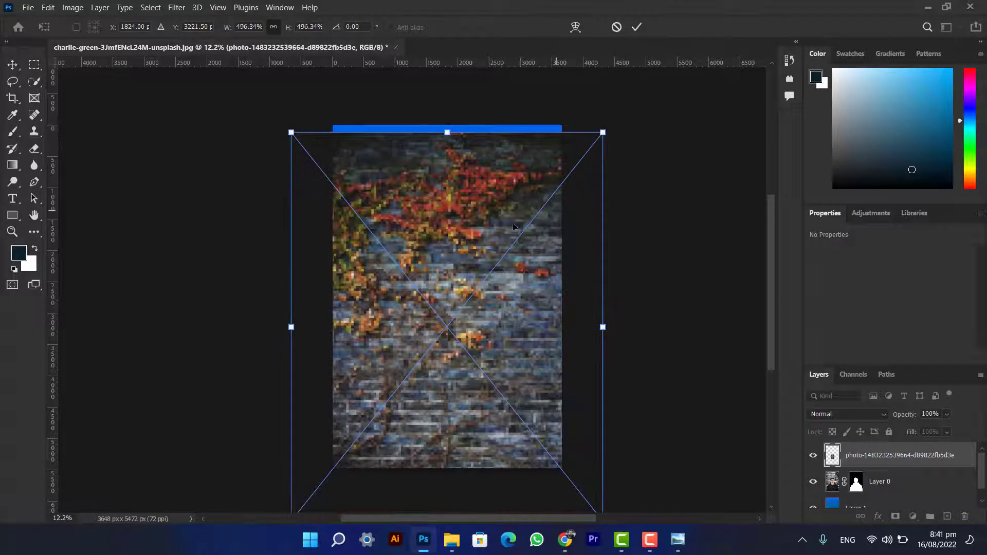
{"action": "left_click_drag", "start_coordinate": [474, 214], "coordinate": [475, 200]}
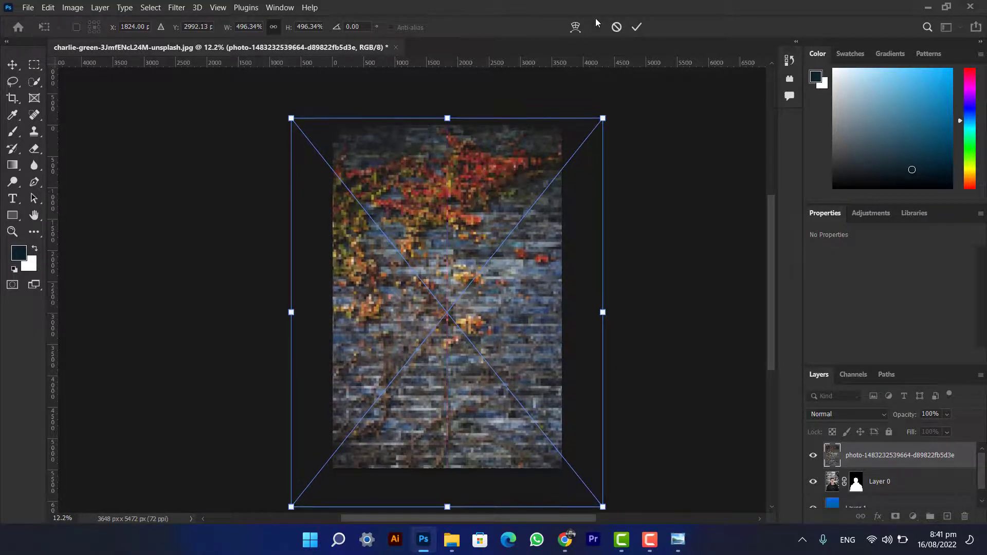
{"action": "left_click", "coordinate": [638, 28]}
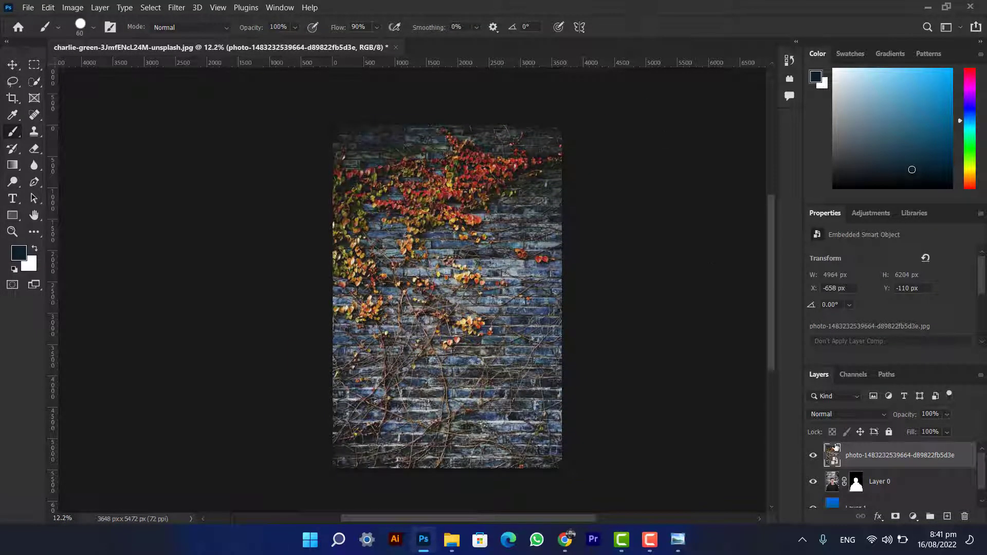
- Move the brick wall layer below Layer 0 so it sits behind the man, and check the composition
{"action": "left_click_drag", "start_coordinate": [836, 455], "coordinate": [854, 489]}
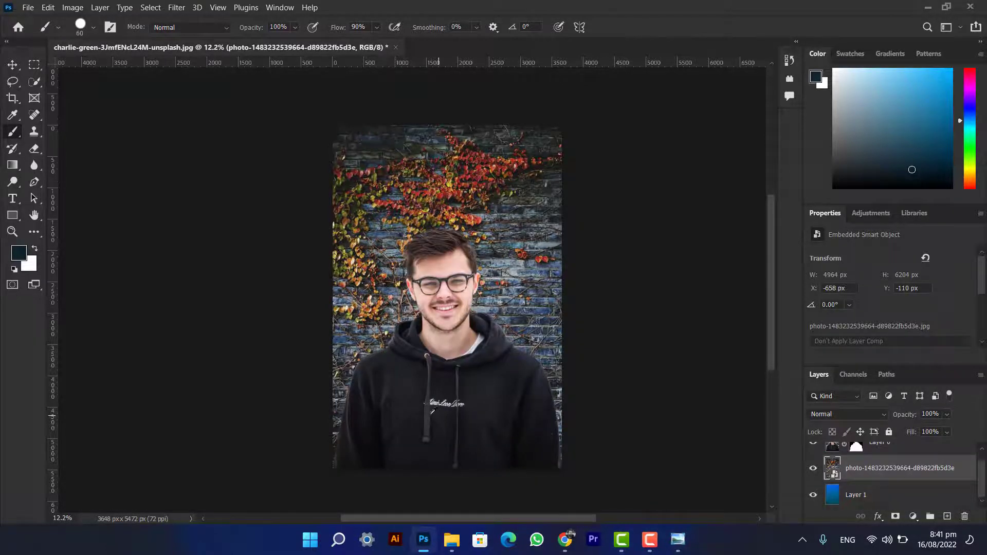
{"action": "scroll", "coordinate": [414, 289], "scroll_direction": "up", "scroll_amount": 4}
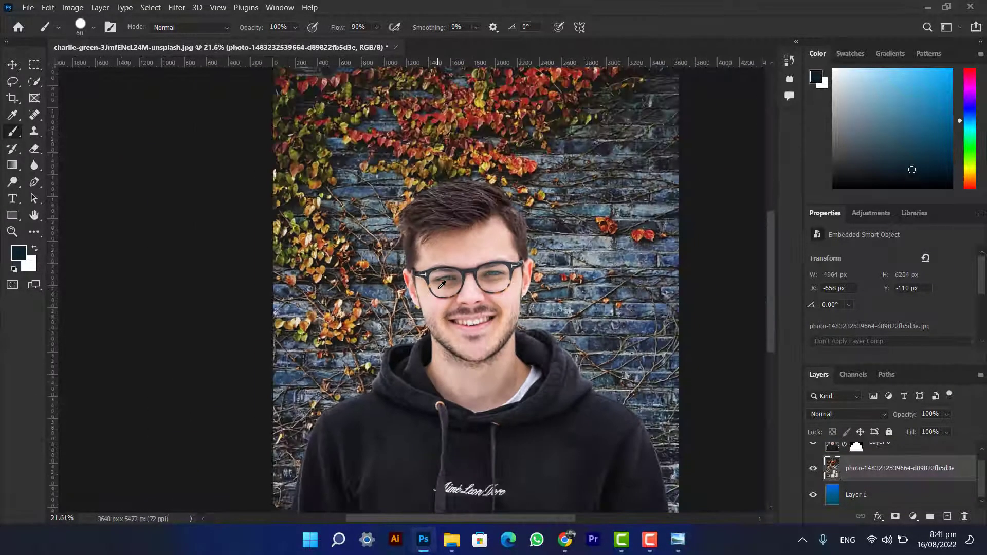
{"action": "scroll", "coordinate": [442, 284], "scroll_direction": "down", "scroll_amount": 4}
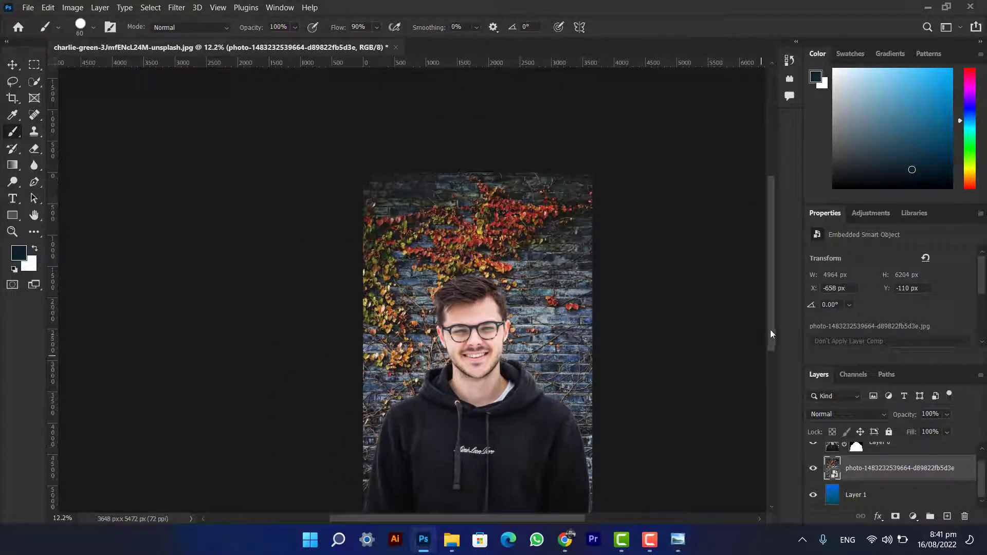
{"action": "mouse_move", "coordinate": [771, 331]}
{"action": "left_mouse_down"}
{"action": "mouse_move", "coordinate": [774, 377]}
{"action": "mouse_move", "coordinate": [773, 337]}
{"action": "left_mouse_up"}
{"action": "scroll", "coordinate": [574, 440], "scroll_direction": "up", "scroll_amount": 1}
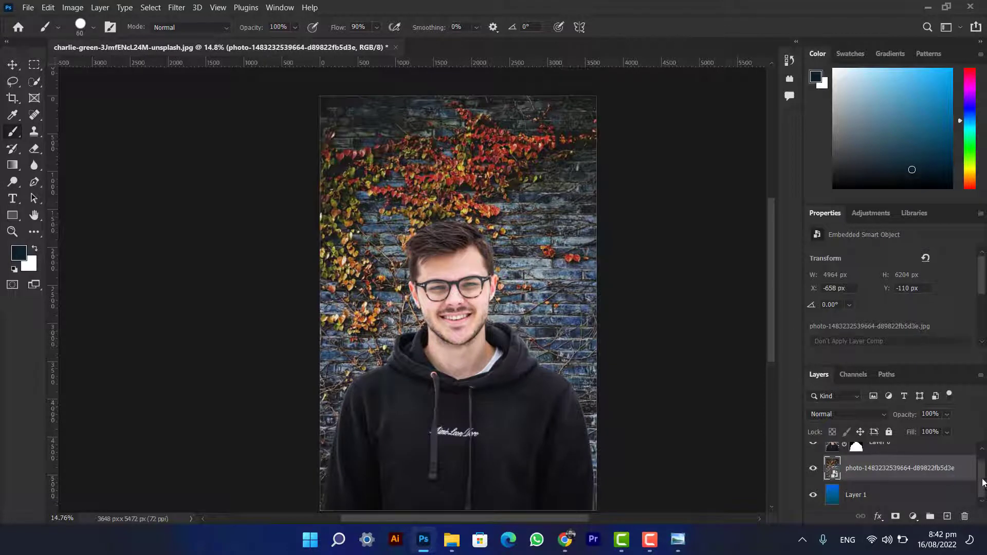
- Select Layer 0, the brick wall layer and Layer 1 and convert them into one smart object
{"action": "mouse_move", "coordinate": [983, 480]}
{"action": "left_mouse_down"}
{"action": "mouse_move", "coordinate": [980, 455]}
{"action": "mouse_move", "coordinate": [986, 499]}
{"action": "left_mouse_up"}
{"action": "left_click", "coordinate": [941, 460]}
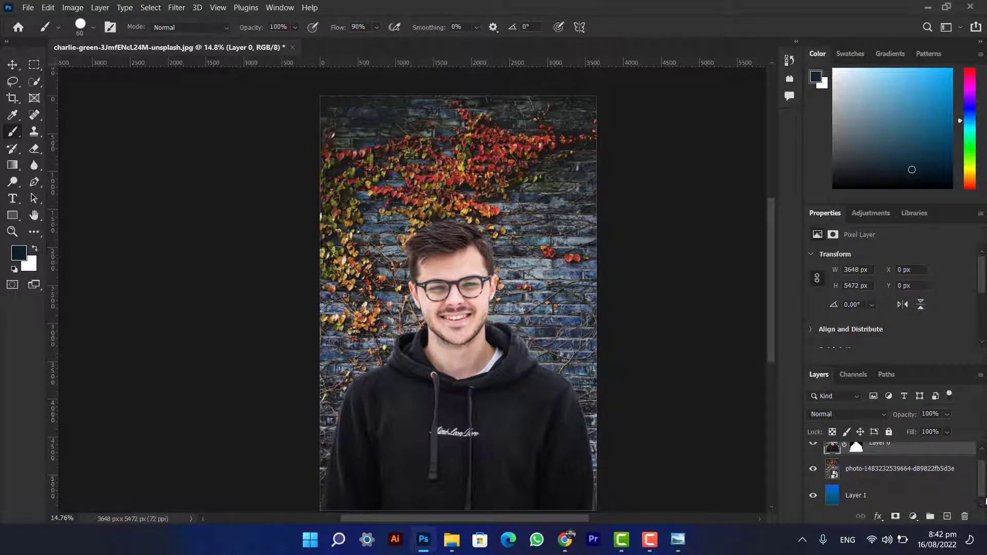
{"action": "left_click", "coordinate": [879, 499], "text": "shift"}
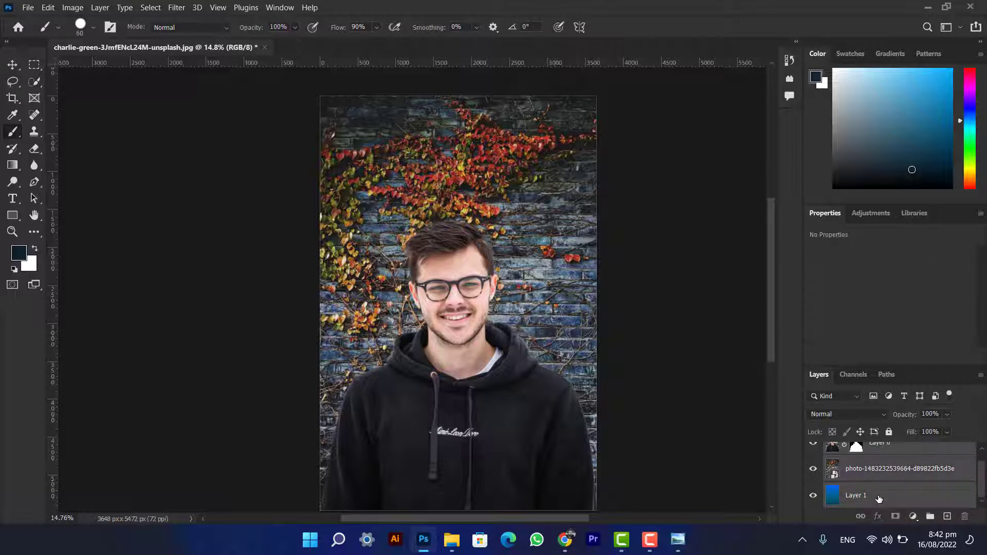
{"action": "right_click", "coordinate": [879, 499]}
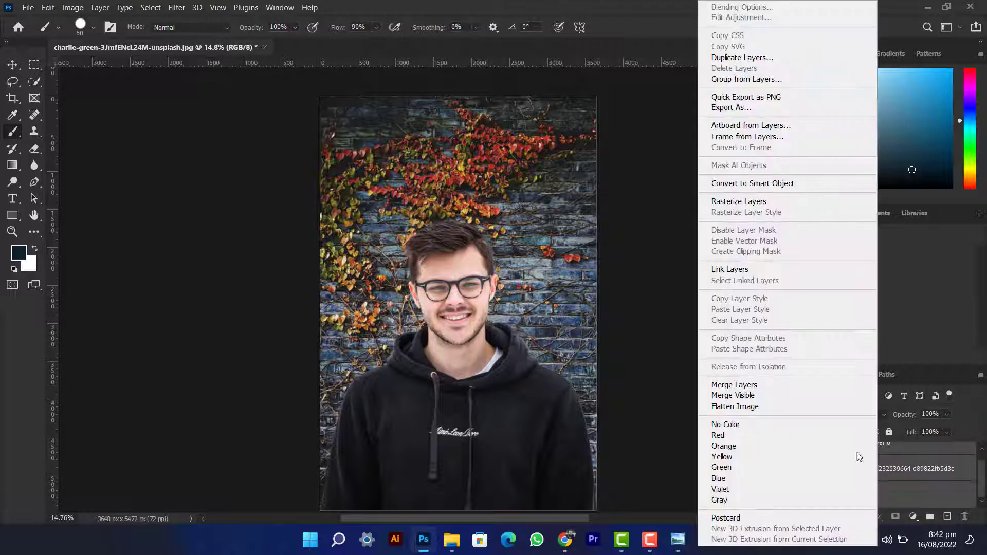
{"action": "left_click", "coordinate": [751, 184]}
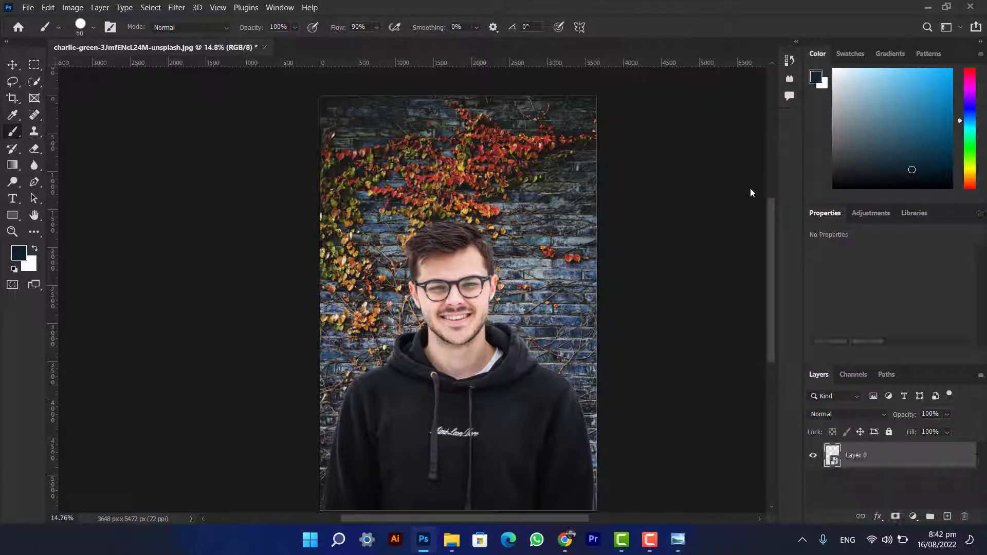
- Apply the Camera Raw Filter to the smart object with the AVC-Cine-4 user preset, after trying AVC-Cine-6 and AVC-Cine-5
{"action": "left_click", "coordinate": [176, 7]}
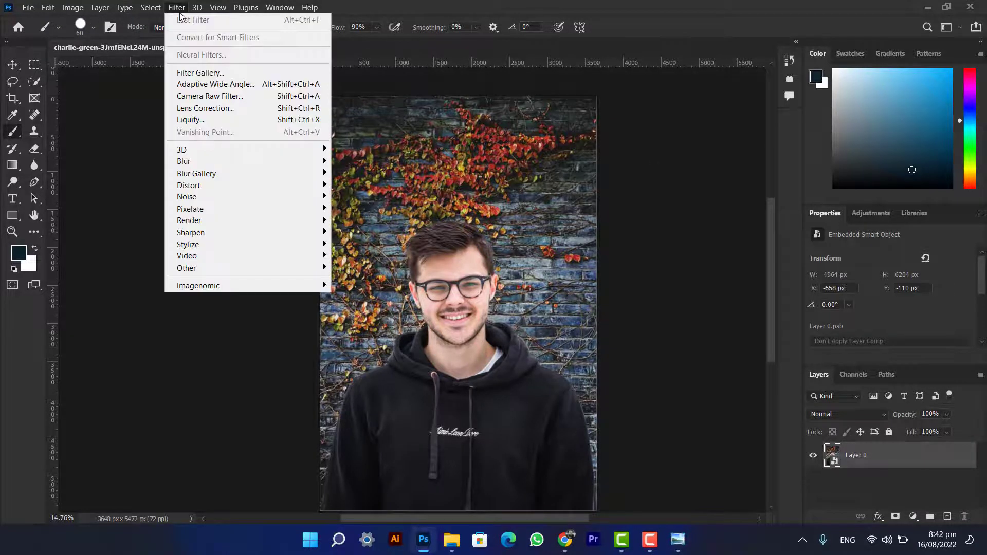
{"action": "left_click", "coordinate": [228, 97]}
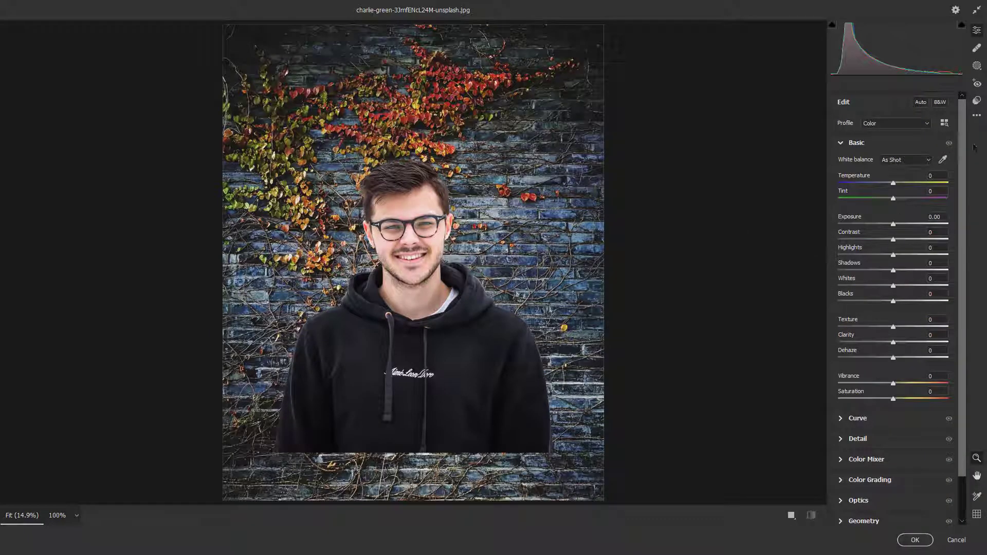
{"action": "left_click", "coordinate": [978, 101]}
{"action": "left_click", "coordinate": [886, 176]}
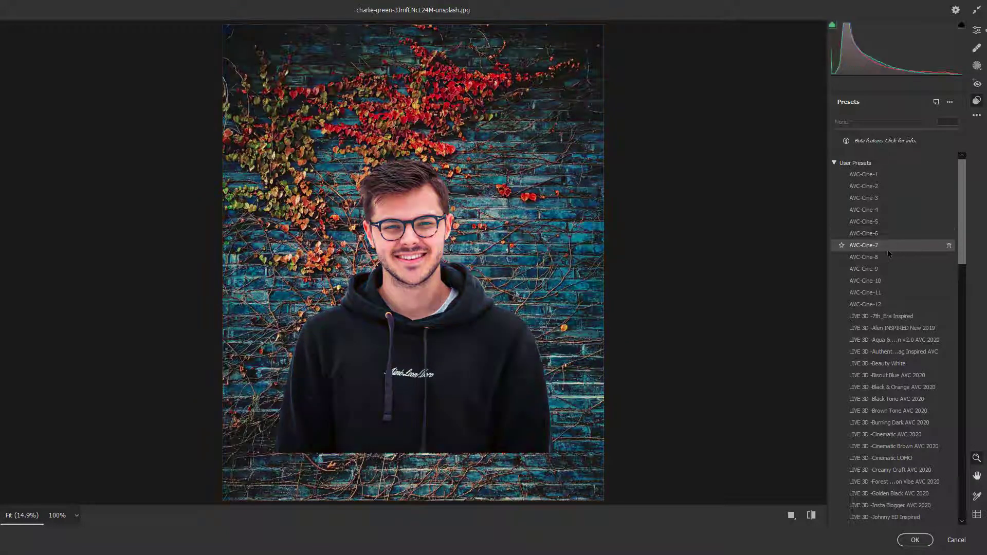
{"action": "left_click", "coordinate": [884, 237]}
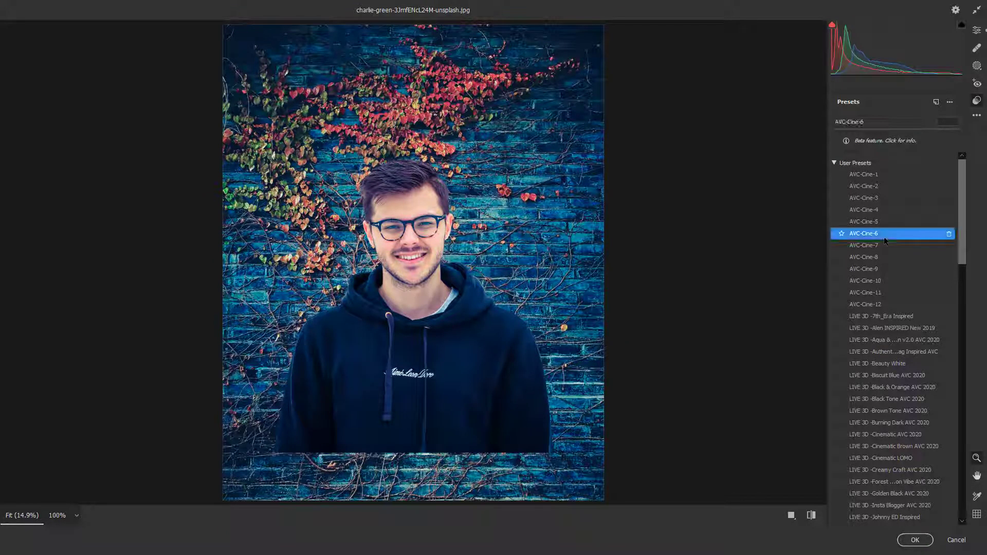
{"action": "left_click", "coordinate": [881, 223]}
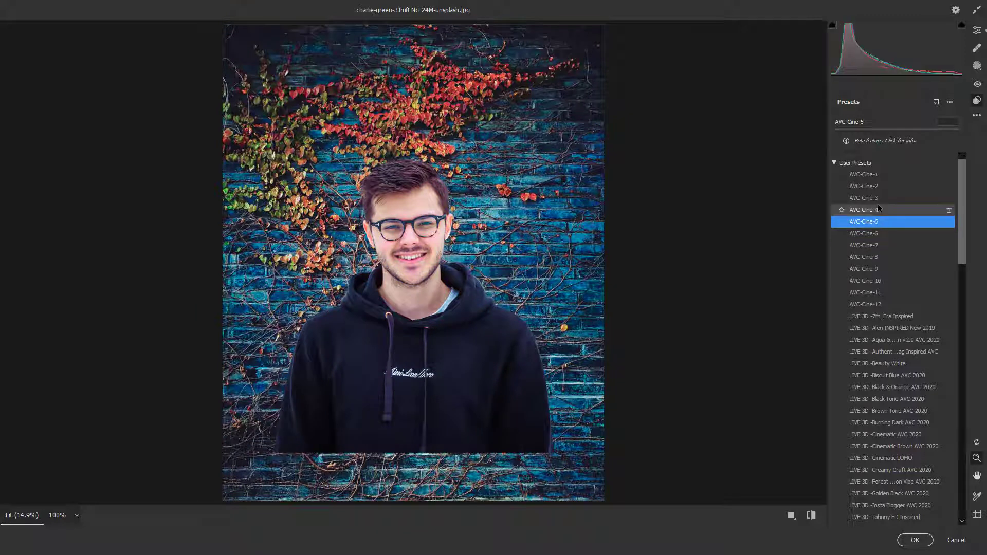
{"action": "left_click", "coordinate": [878, 208]}
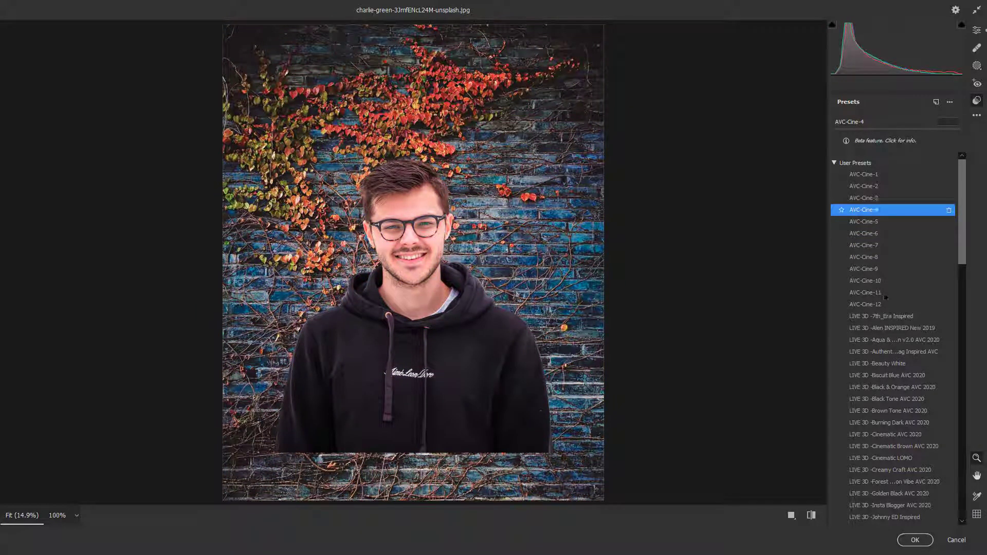
{"action": "left_click", "coordinate": [915, 540]}
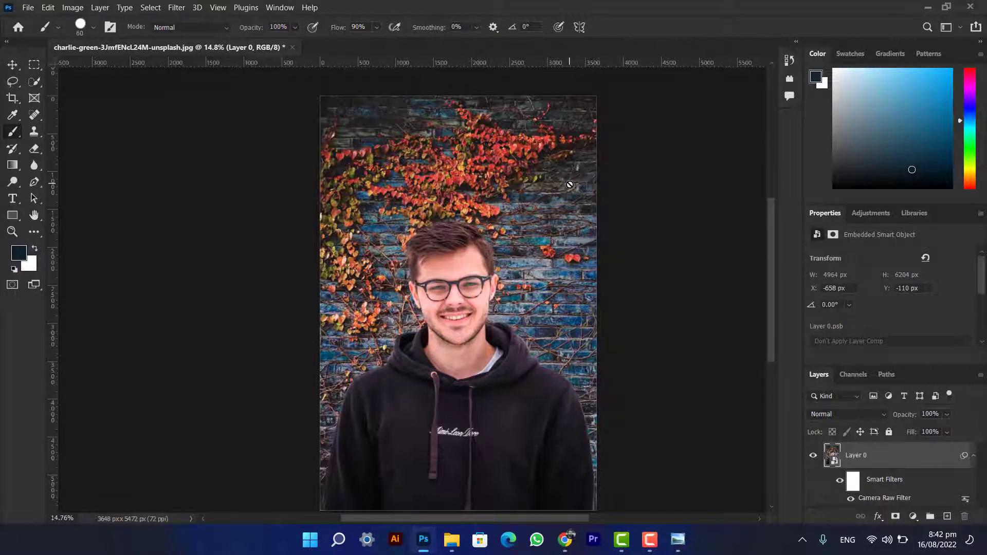
- Export the composition as a Good quality JPG at 100% scale to the Desktop under the file name dddd
{"action": "left_click", "coordinate": [22, 9]}
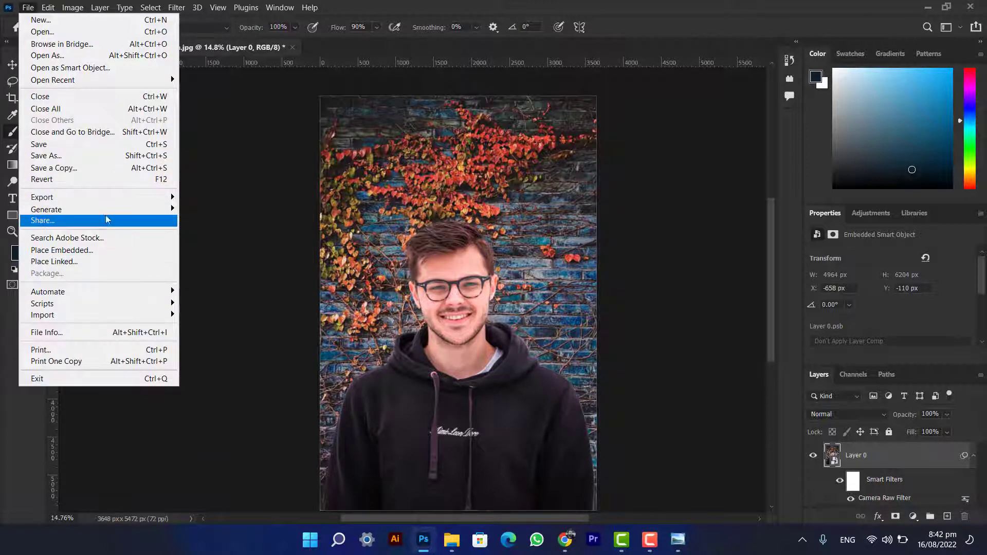
{"action": "mouse_move", "coordinate": [154, 198]}
{"action": "left_click", "coordinate": [221, 209]}
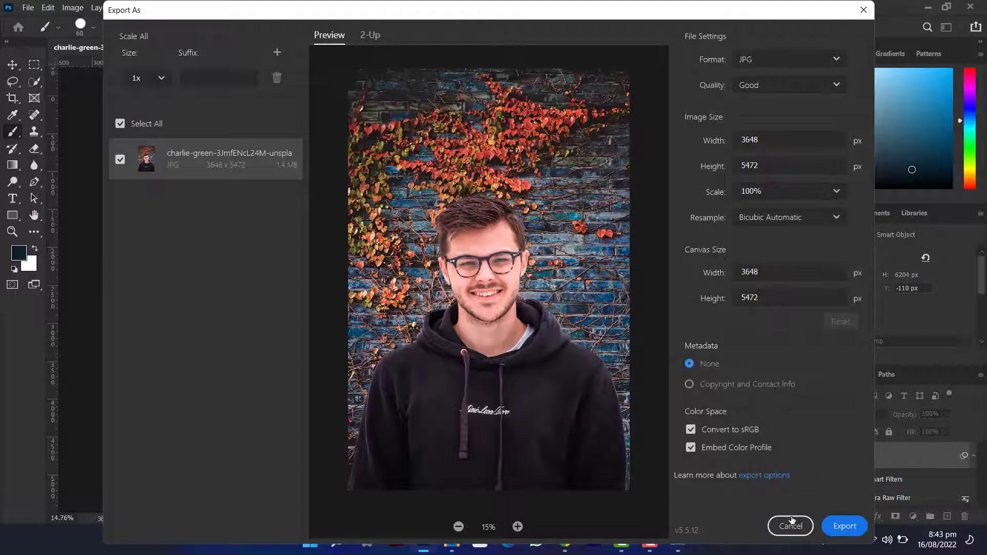
{"action": "left_click", "coordinate": [845, 526]}
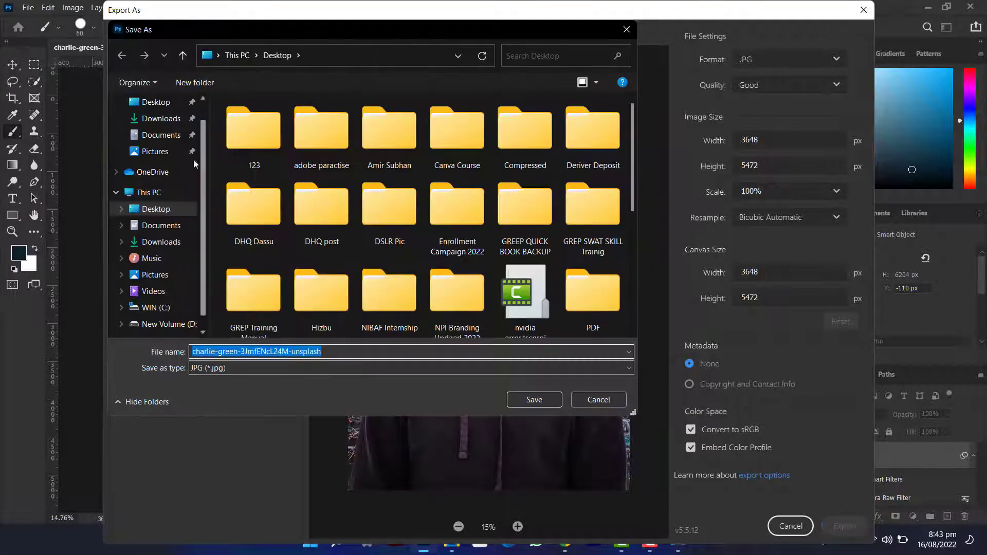
{"action": "left_click", "coordinate": [153, 105]}
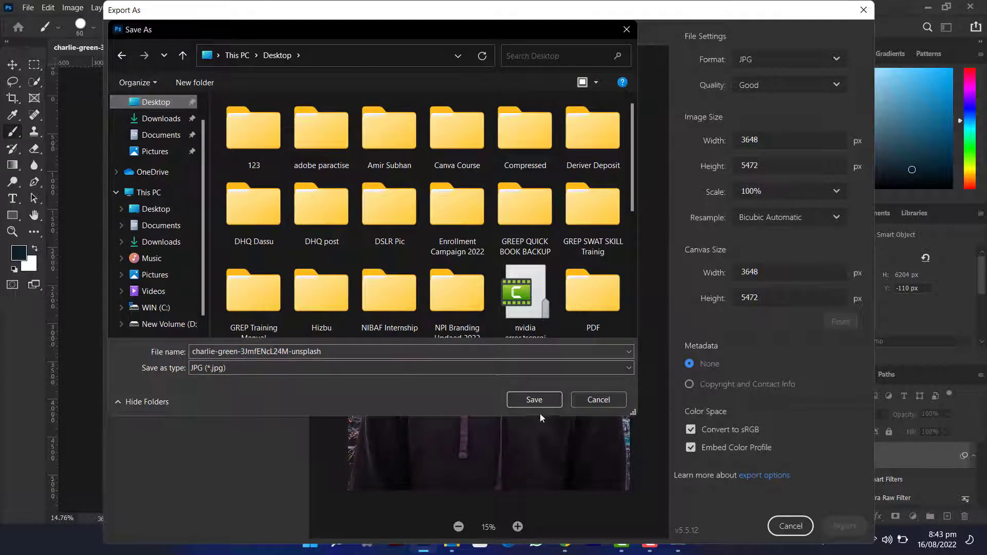
{"action": "double_click", "coordinate": [448, 350]}
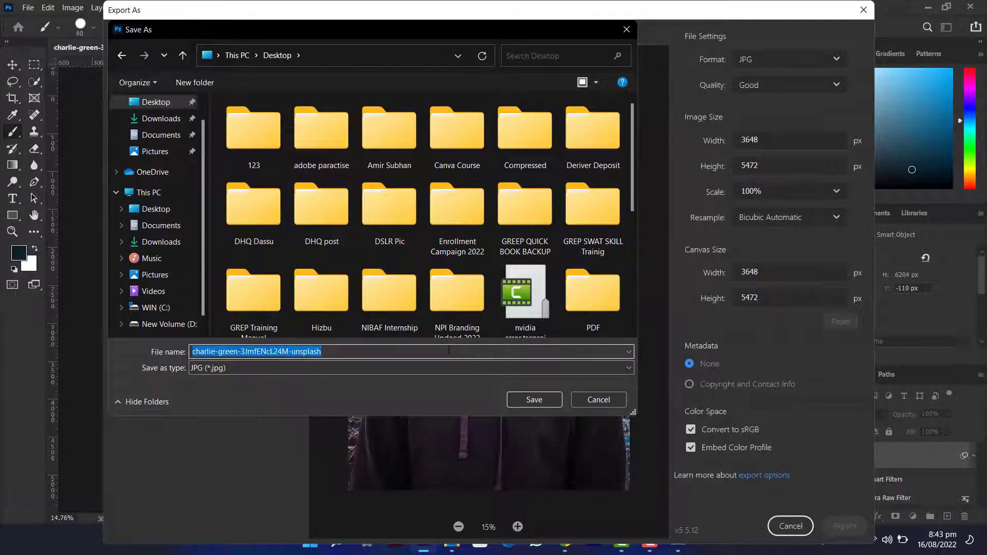
{"action": "type", "text": "ddddd"}
{"action": "left_click", "coordinate": [534, 400]}
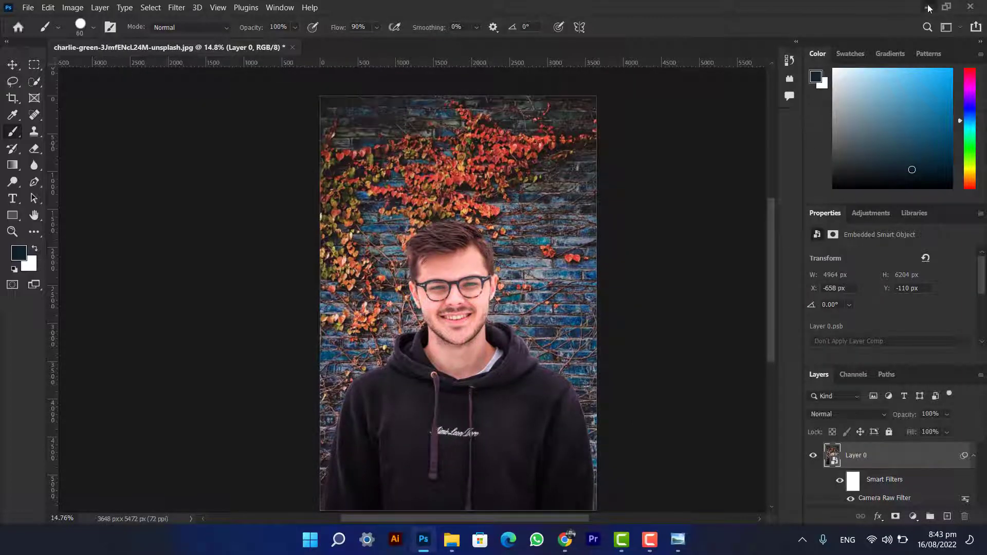
- Open the exported dddd image from the desktop in Windows Photo Viewer, examine the face and background up close, and close it
{"action": "left_click", "coordinate": [927, 7]}
{"action": "left_click", "coordinate": [917, 7]}
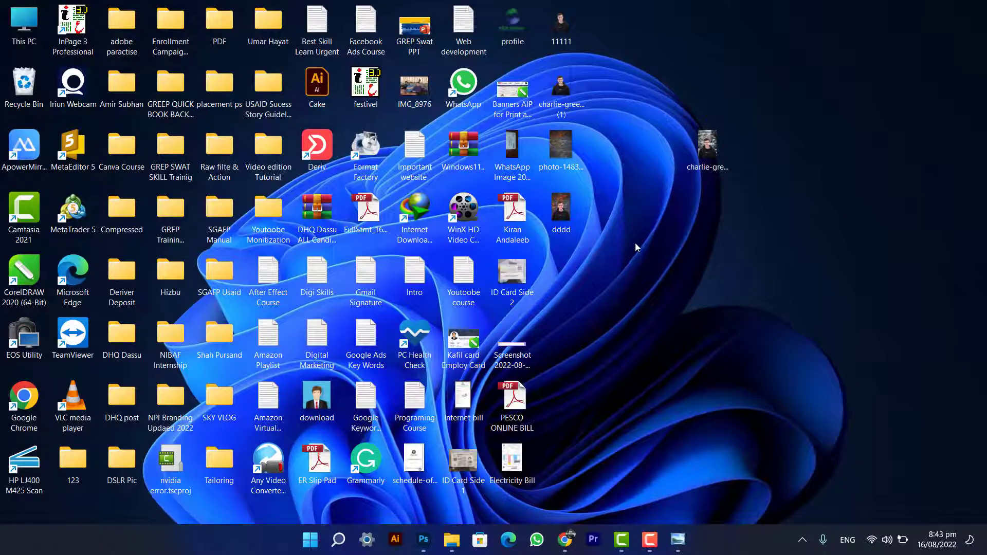
{"action": "double_click", "coordinate": [562, 216]}
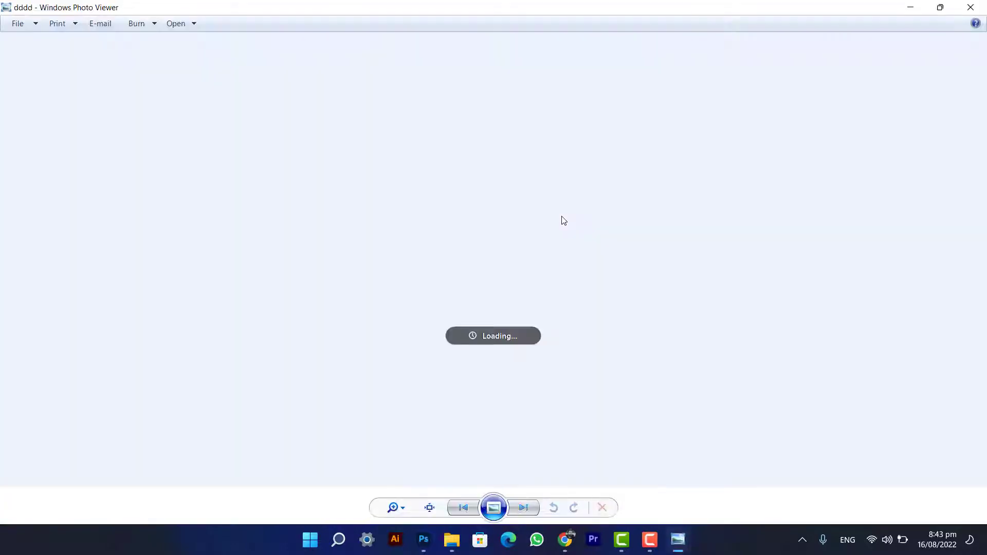
{"action": "scroll", "coordinate": [531, 250], "scroll_direction": "up", "scroll_amount": 3}
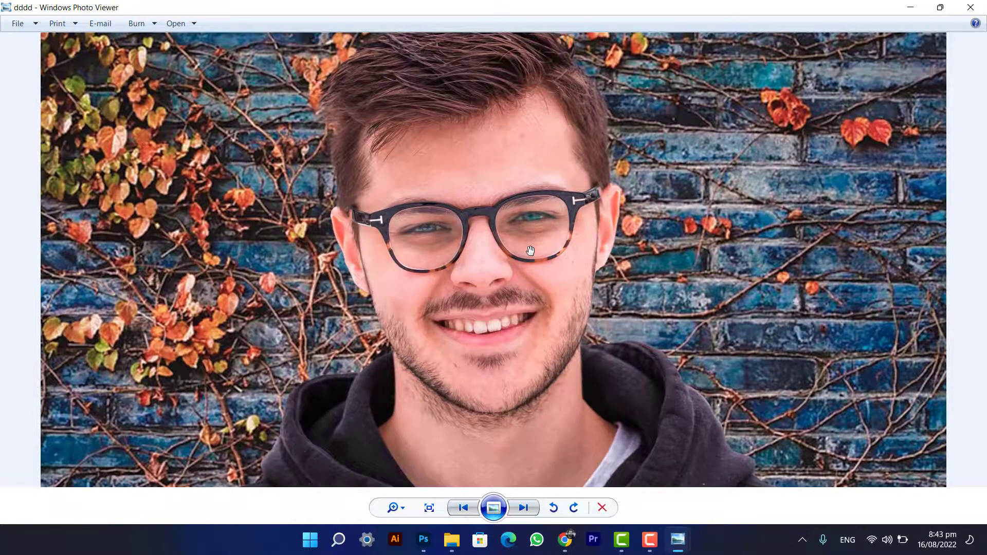
{"action": "scroll", "coordinate": [531, 251], "scroll_direction": "down", "scroll_amount": 3}
{"action": "scroll", "coordinate": [530, 250], "scroll_direction": "up", "scroll_amount": 3}
{"action": "scroll", "coordinate": [530, 250], "scroll_direction": "down", "scroll_amount": 3}
{"action": "left_click", "coordinate": [971, 8]}
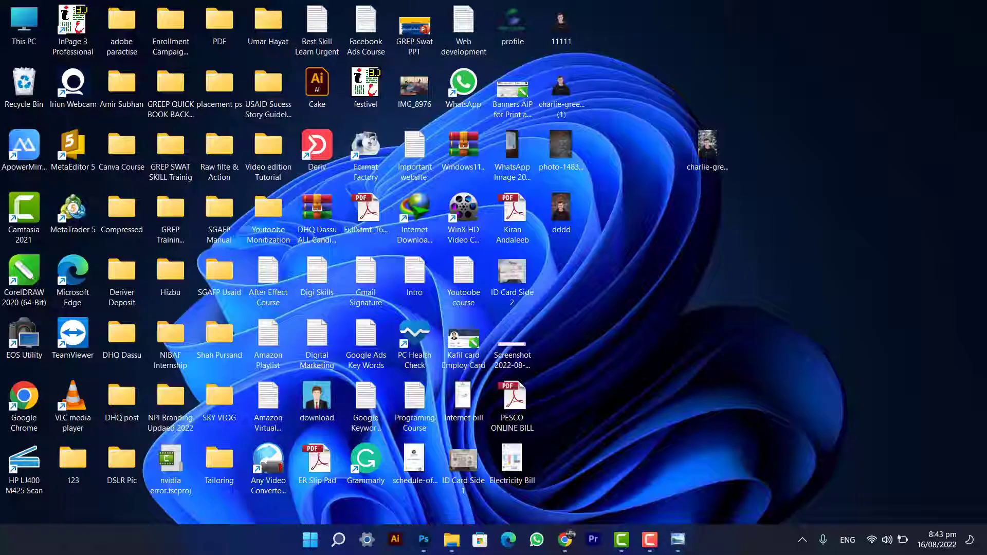